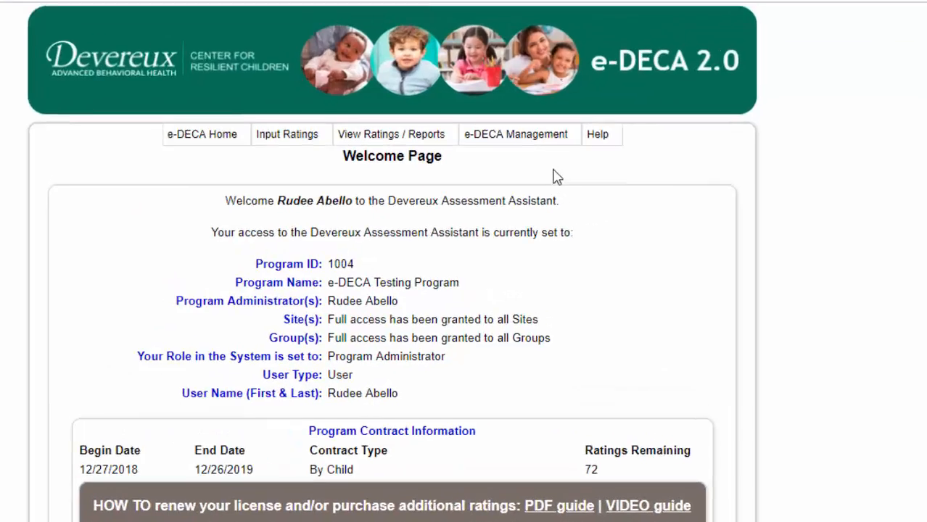
# Create a new user from Manage Users with the person's last and first names, Online User set to Yes
pyautogui.moveTo(580, 166)
pyautogui.moveTo(455, 192)
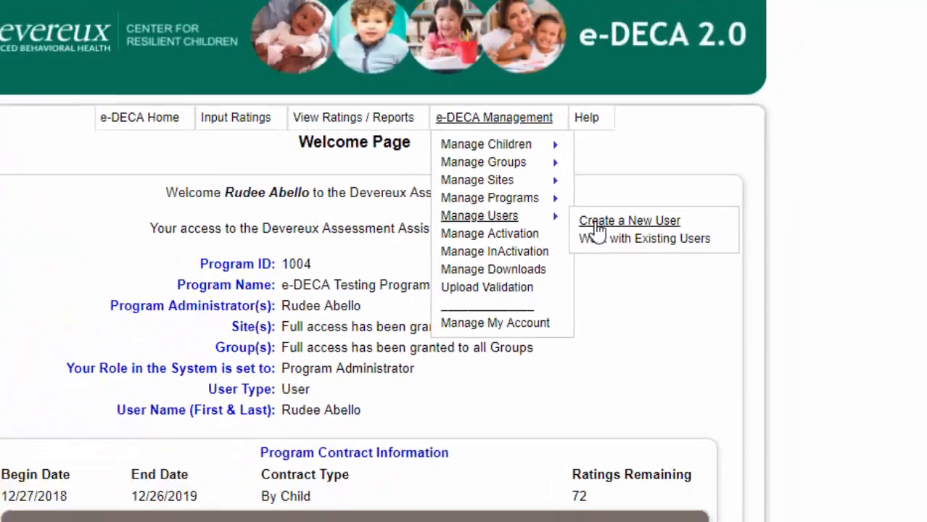
pyautogui.click(551, 206)
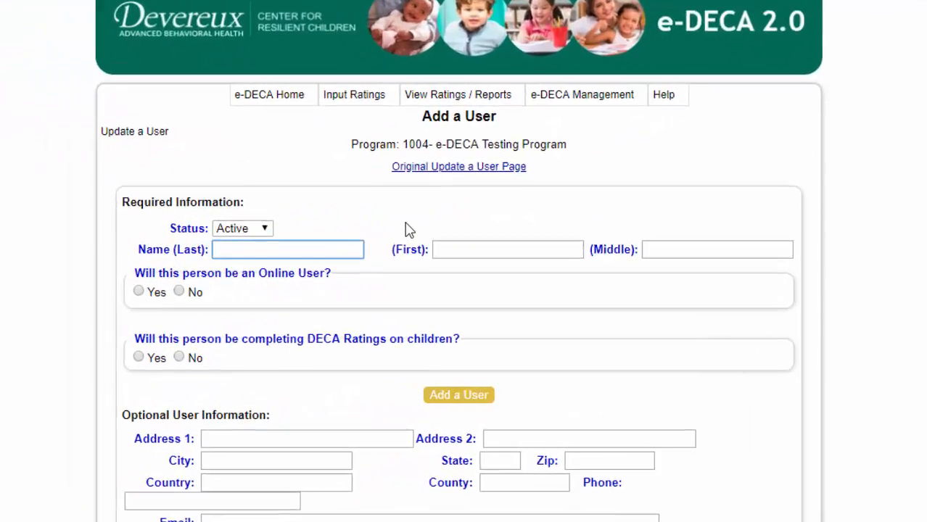
pyautogui.press('Tab')
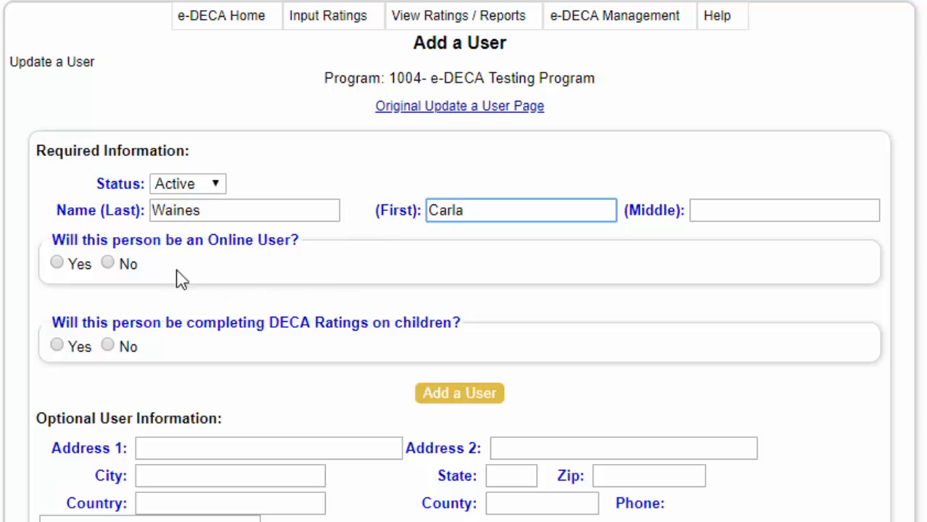
pyautogui.click(57, 264)
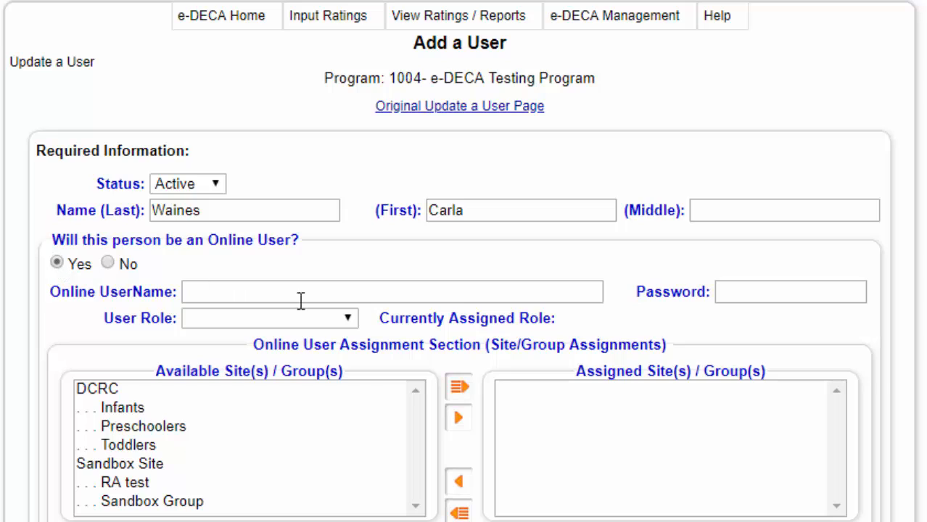
# Enter the user's online username and account password, and set User Role to Site Administrator
pyautogui.click(429, 292)
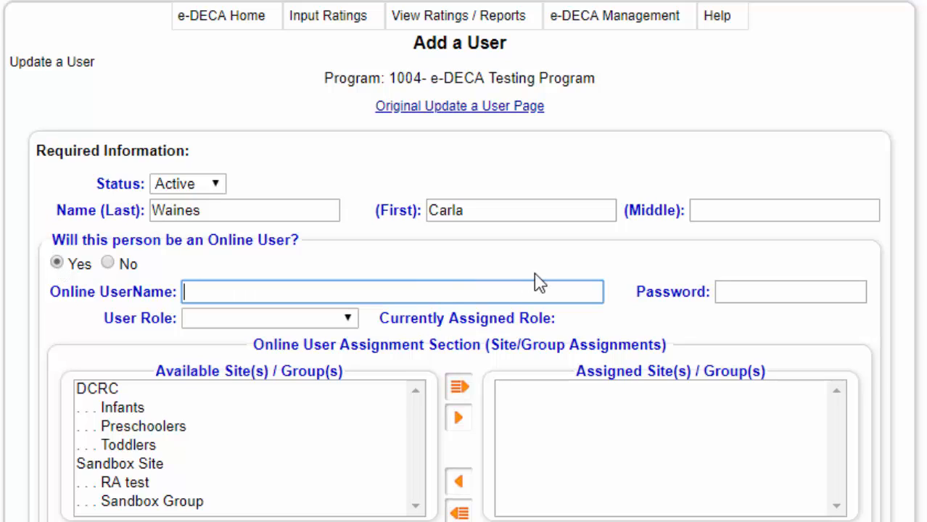
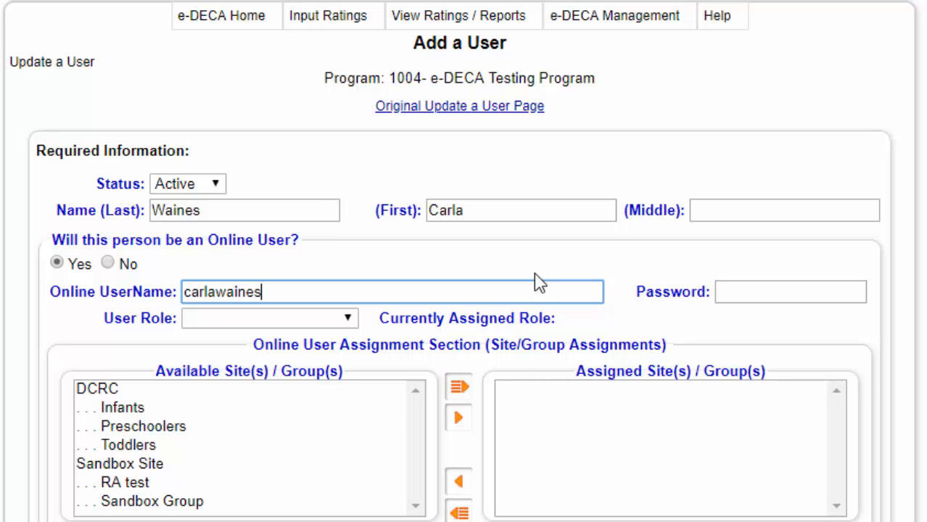
pyautogui.press('Tab')
pyautogui.write('Password')
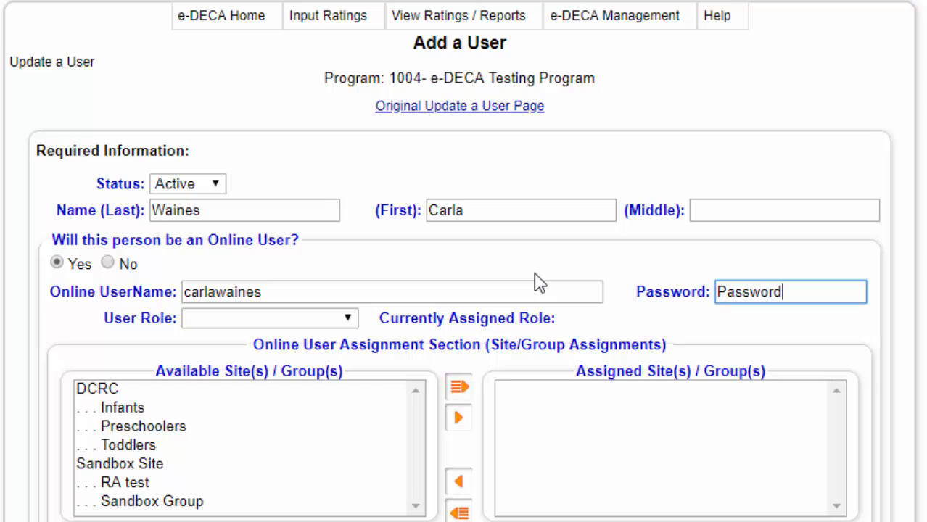
pyautogui.write('5#')
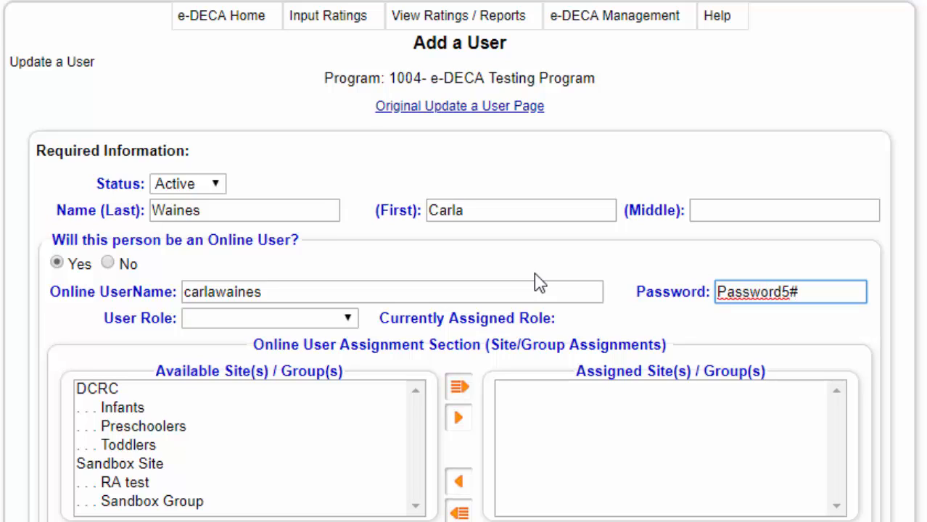
pyautogui.click(351, 324)
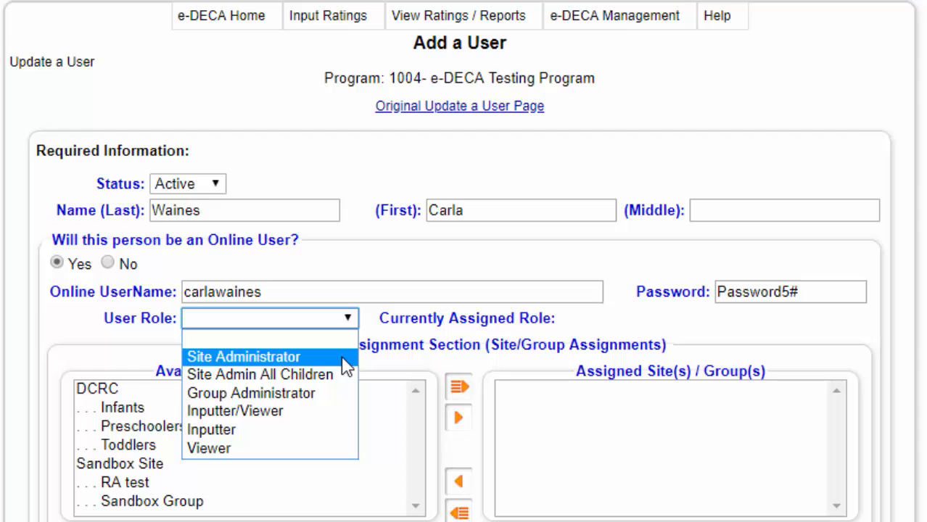
pyautogui.click(345, 357)
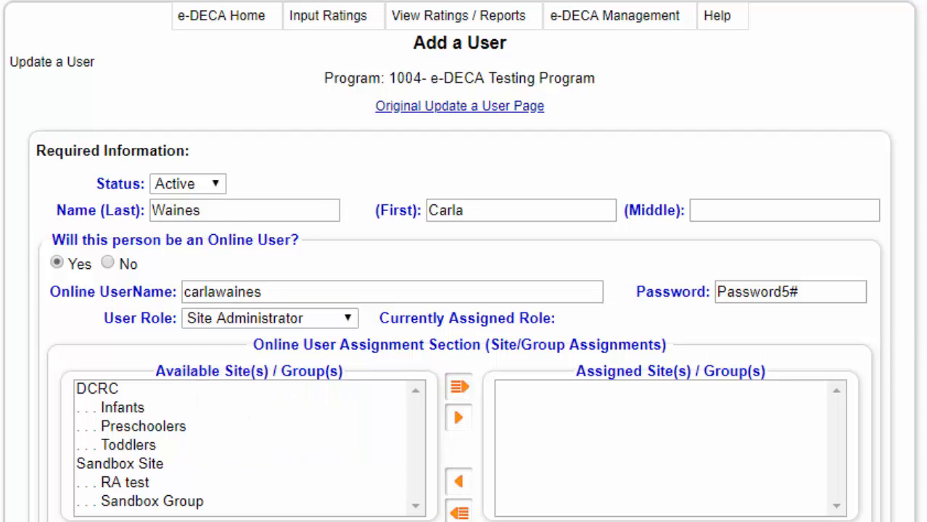
pyautogui.scroll(-3, 463, 290)
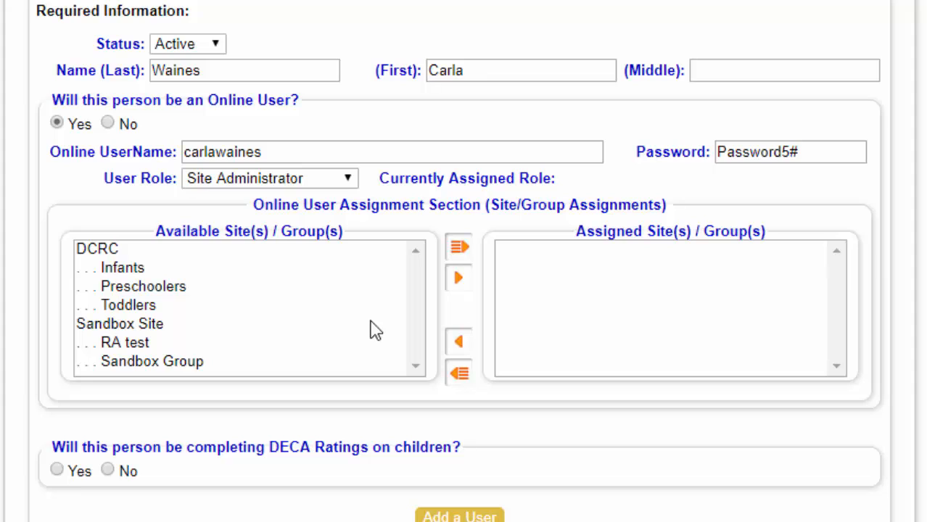
# Move Sandbox Site to the Assigned list, then select Sandbox Group among the available groups
pyautogui.click(155, 327)
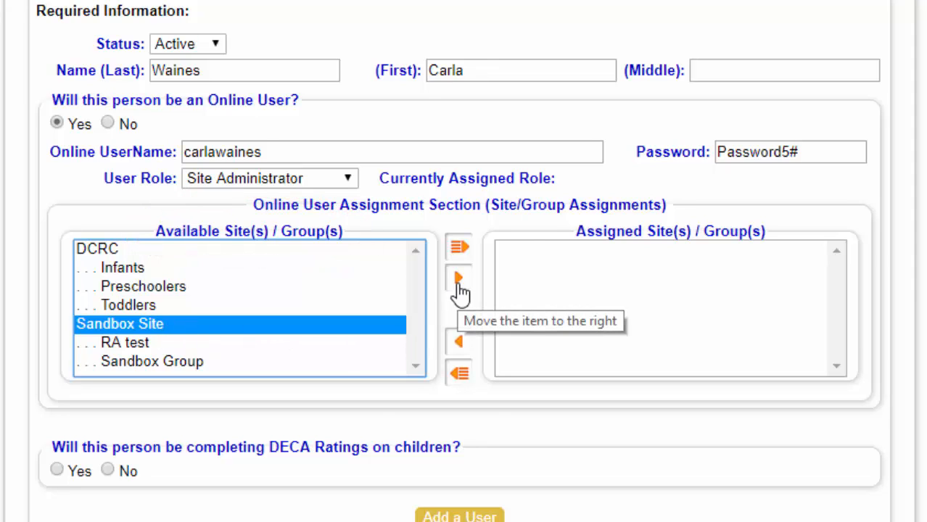
pyautogui.click(459, 283)
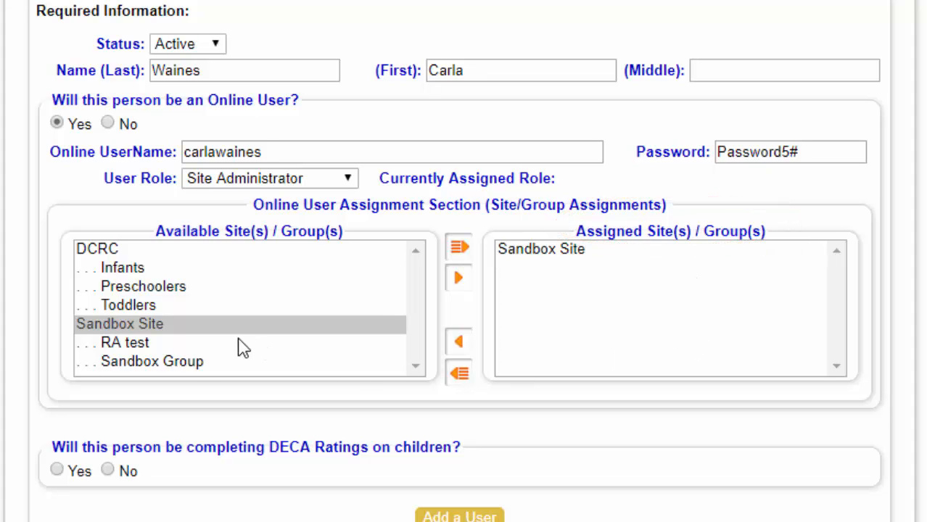
pyautogui.click(170, 352)
pyautogui.click(172, 361)
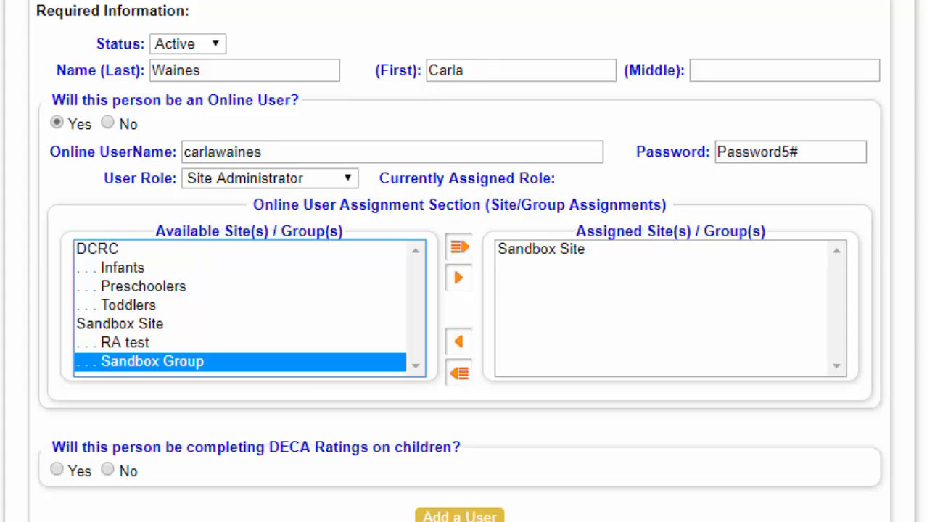
# Answer No for completing DECA Ratings and fill in the user's e-mail address
pyautogui.scroll(-3, 879, 381)
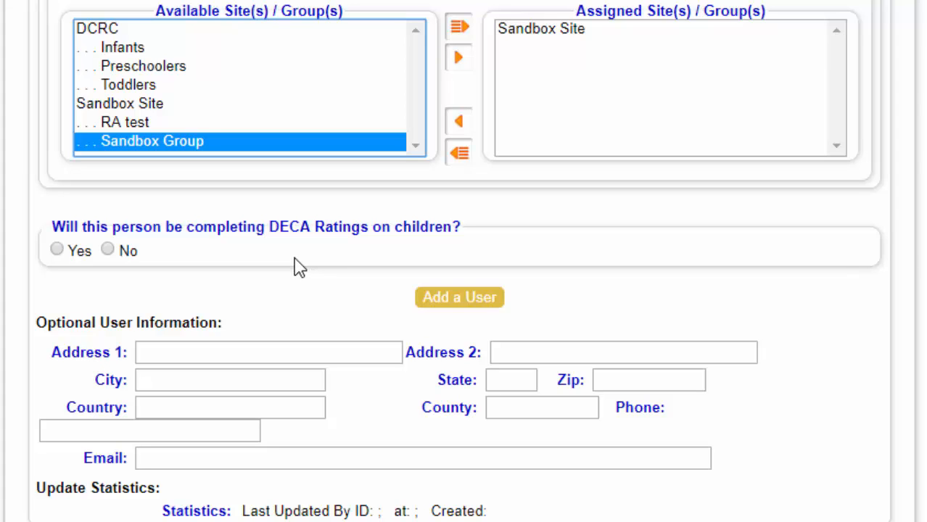
pyautogui.click(108, 250)
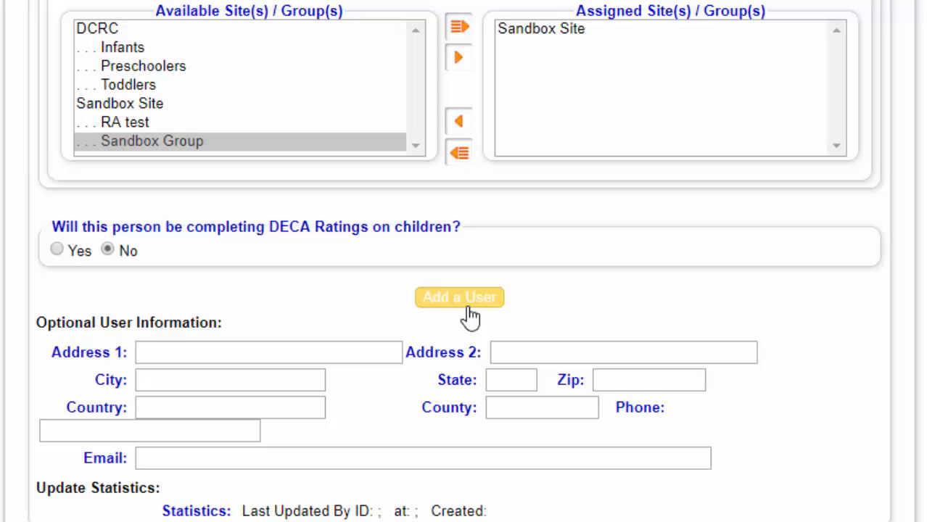
pyautogui.scroll(-1, 782, 383)
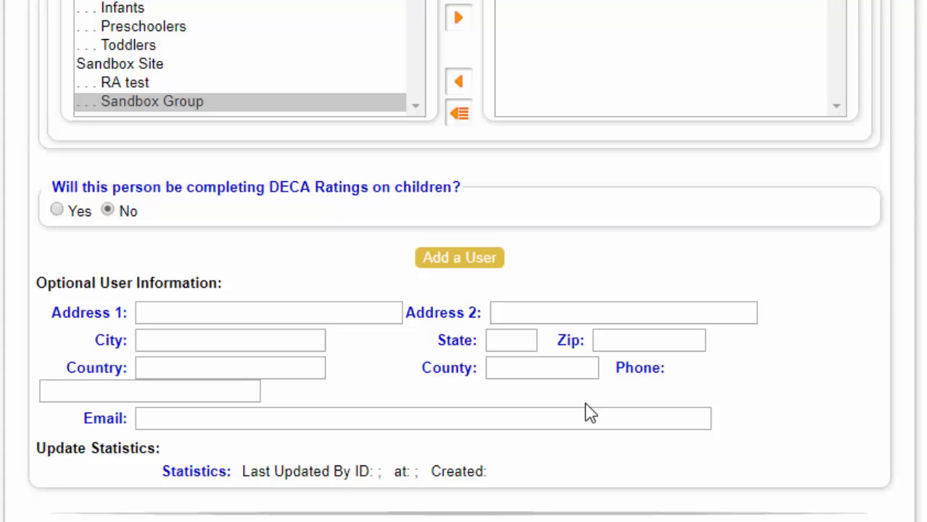
pyautogui.click(309, 423)
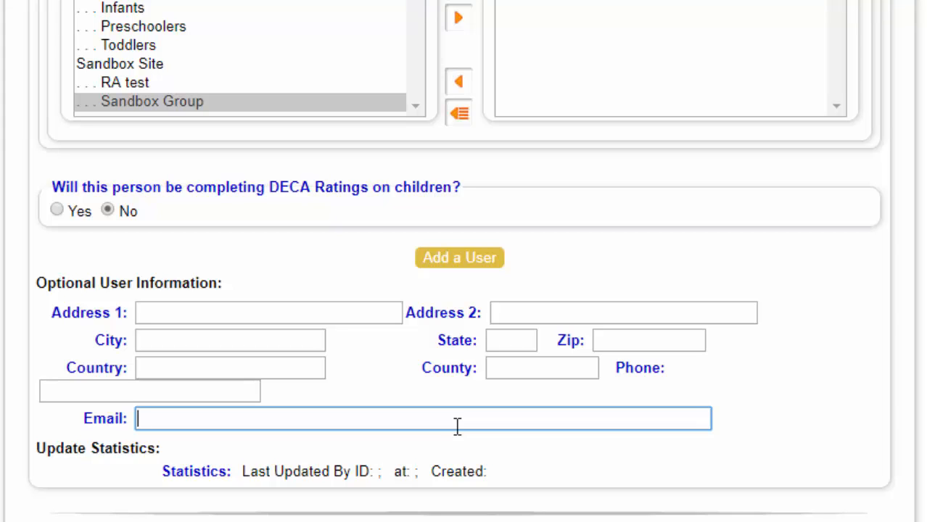
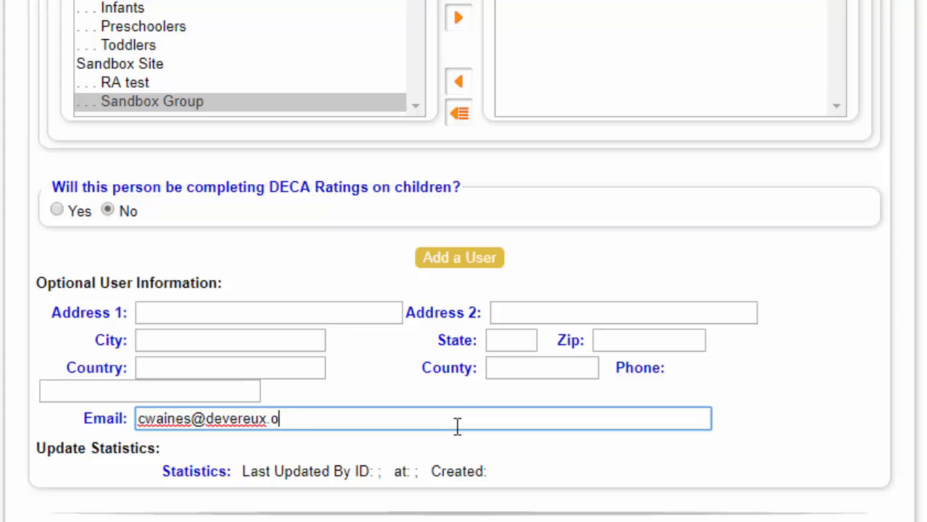
# Submit the Add a User form so the save confirmation appears
pyautogui.click(465, 265)
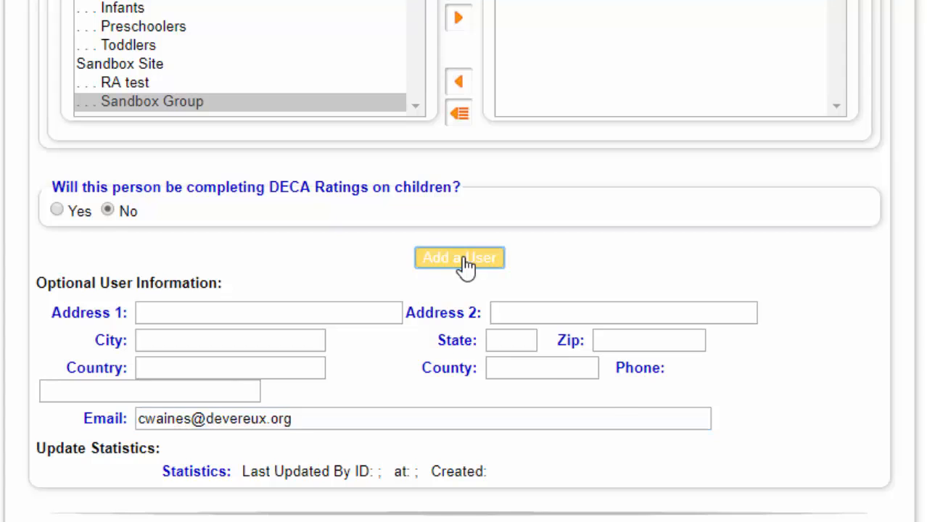
pyautogui.scroll(6, 697, 279)
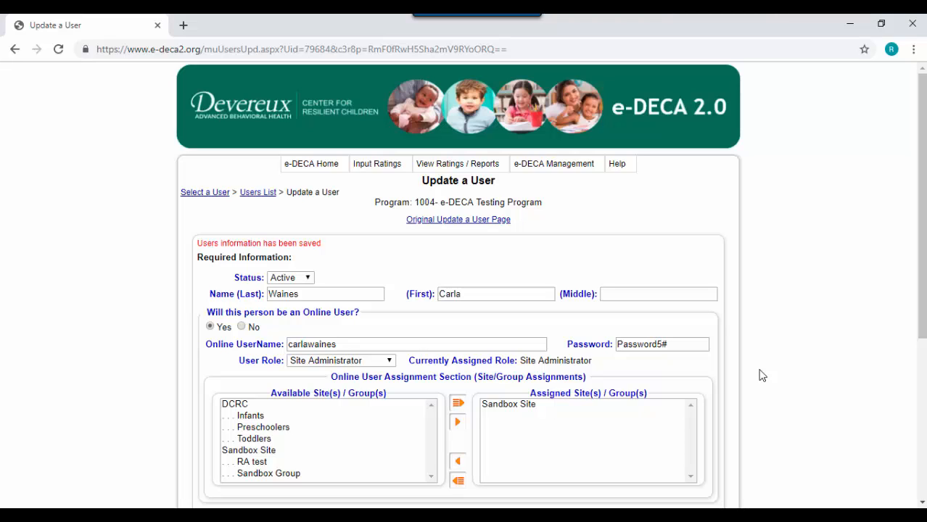
# Open Create a New User for a second person, entering last and first names with Online User Yes
pyautogui.moveTo(576, 166)
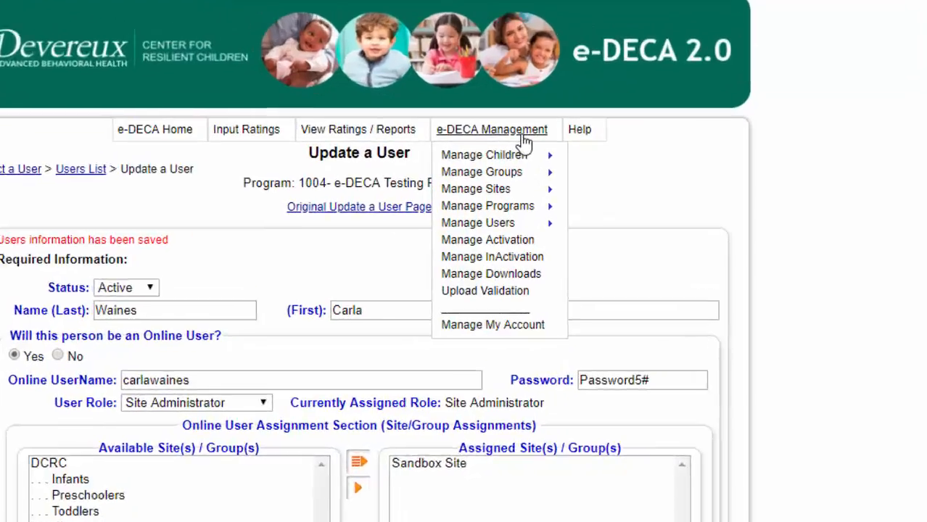
pyautogui.moveTo(580, 232)
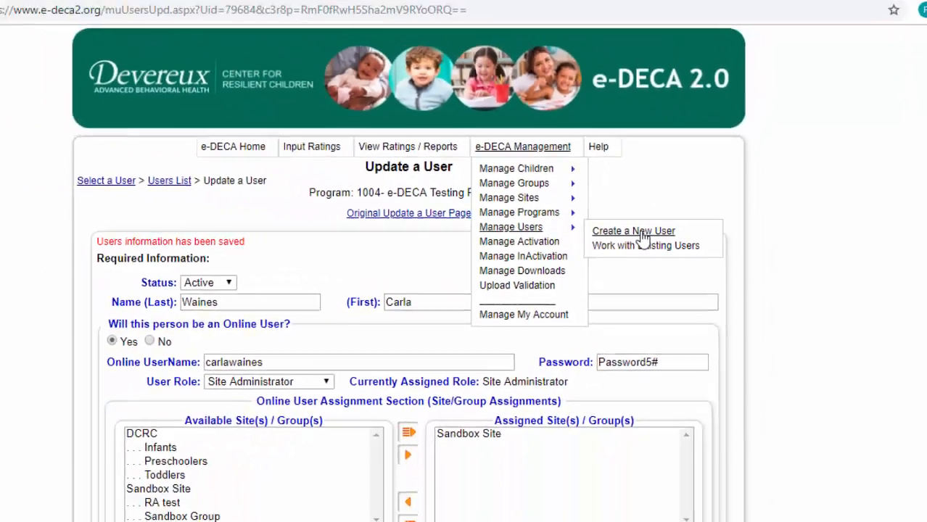
pyautogui.click(583, 216)
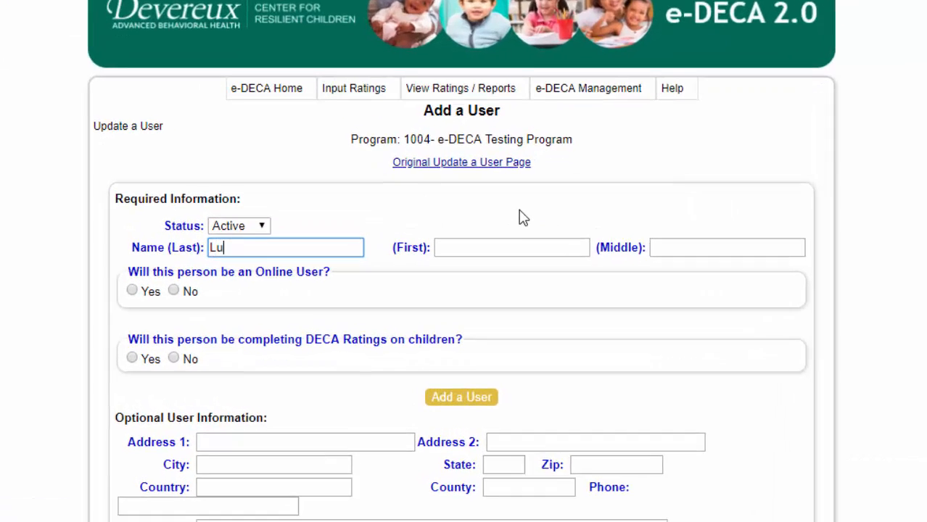
pyautogui.press('Tab')
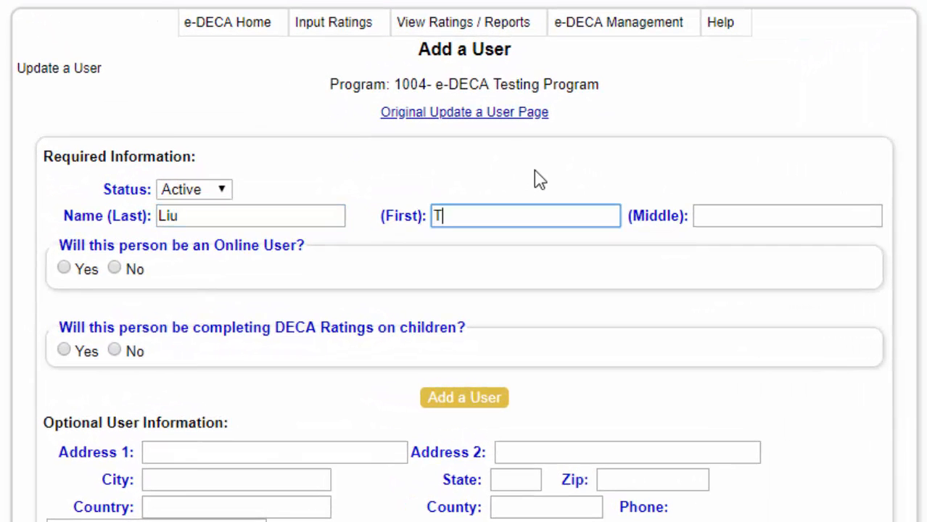
pyautogui.click(65, 269)
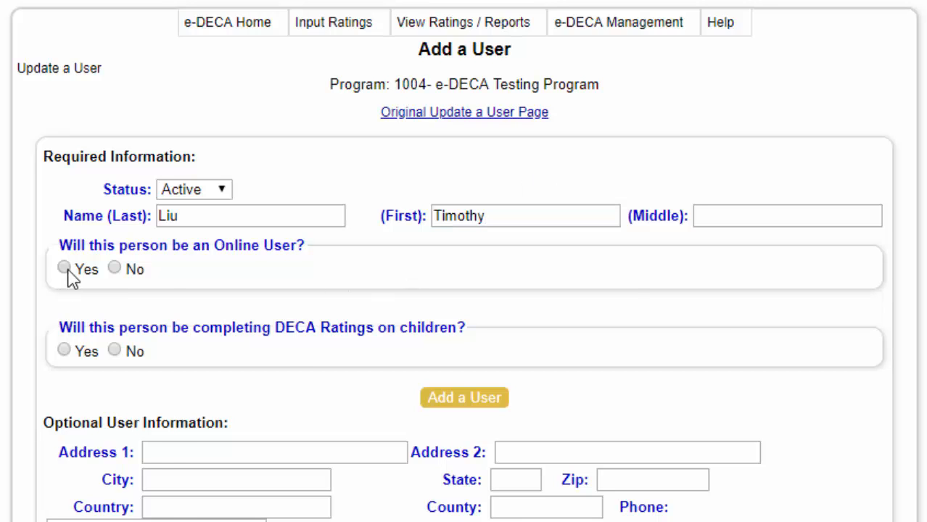
# Enter the second user's online username and account password, and set User Role to Group Administrator
pyautogui.click(444, 298)
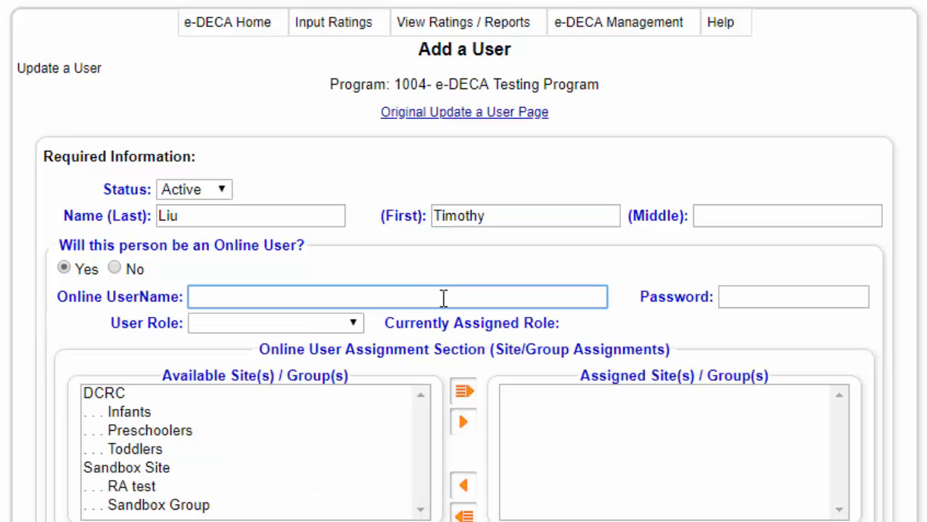
pyautogui.press('Tab')
pyautogui.write('Passs')
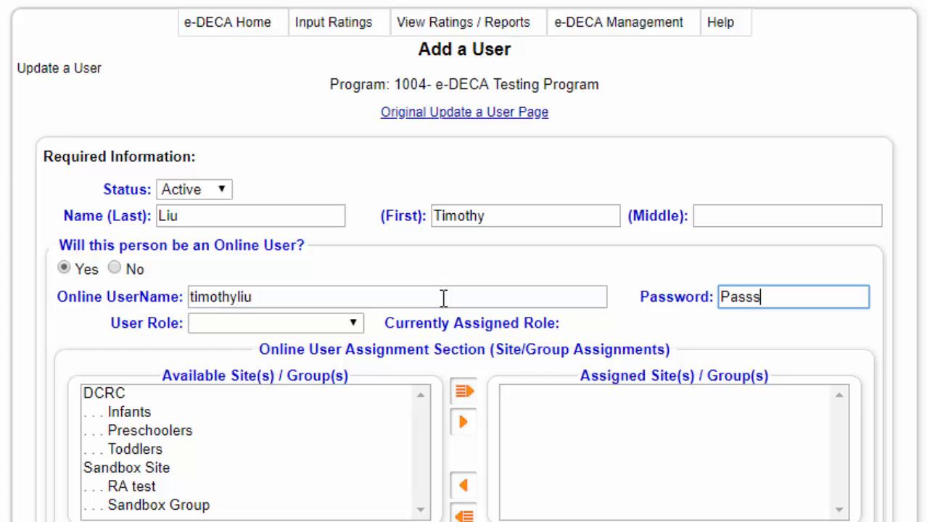
pyautogui.press('BackSpace')
pyautogui.write('word5#')
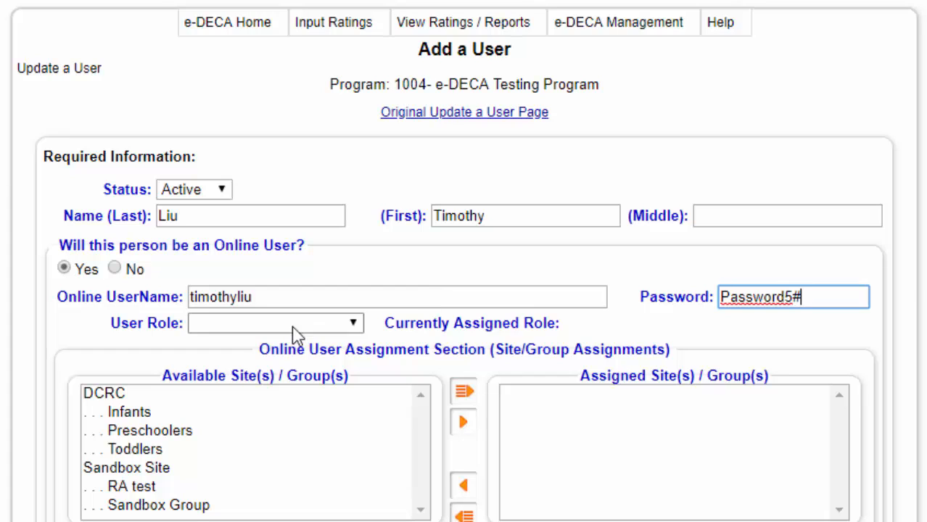
pyautogui.click(266, 329)
pyautogui.click(265, 328)
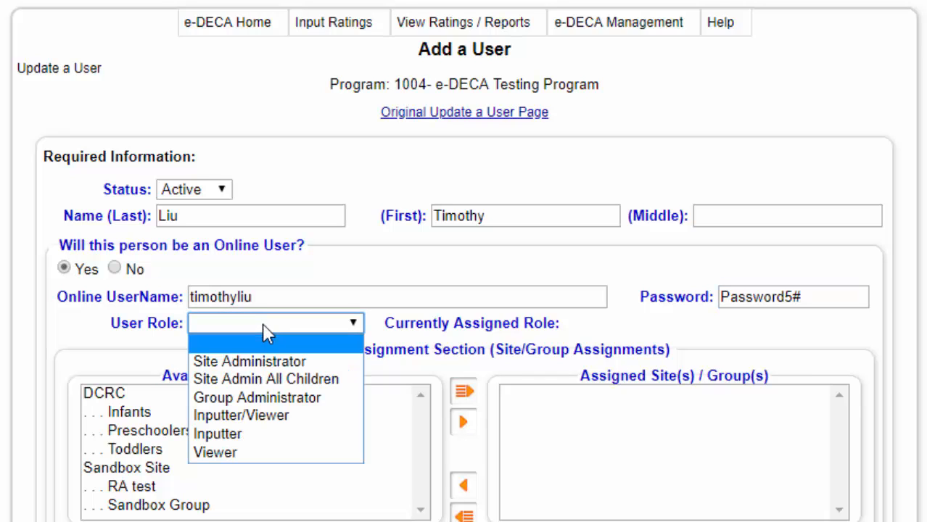
pyautogui.click(258, 398)
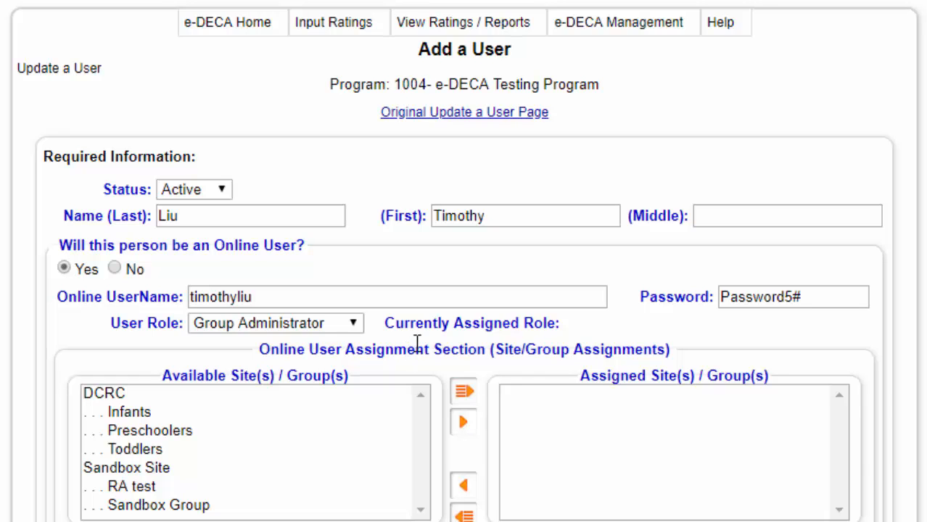
# Assign Sandbox Group under Sandbox Site to the user's online access
pyautogui.scroll(-2, 804, 507)
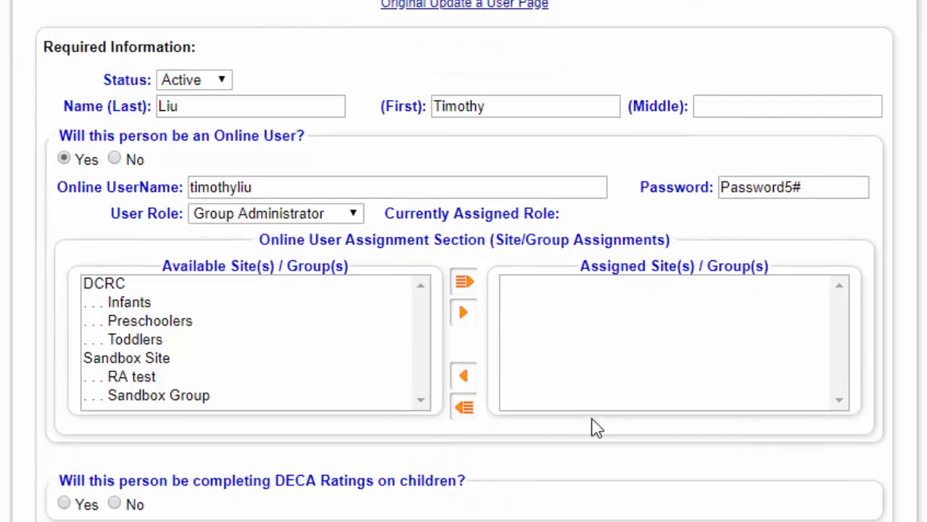
pyautogui.click(204, 398)
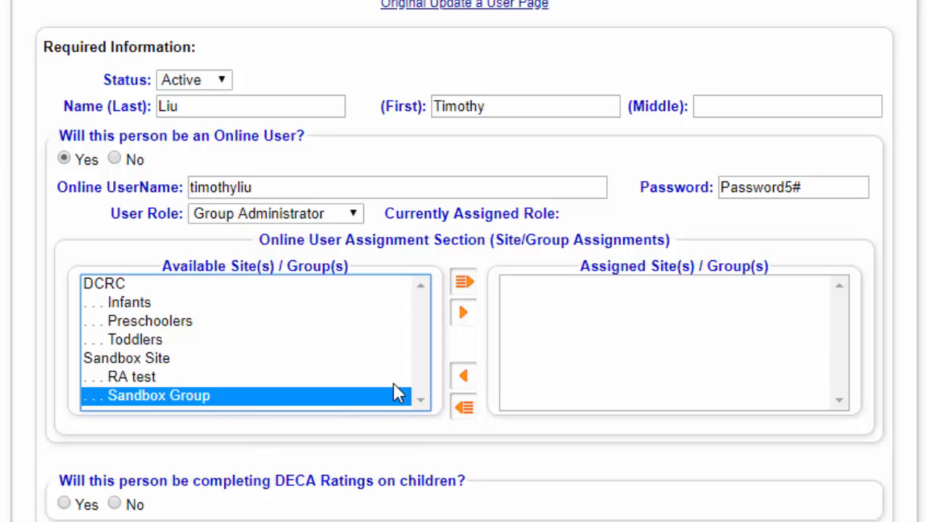
pyautogui.click(464, 314)
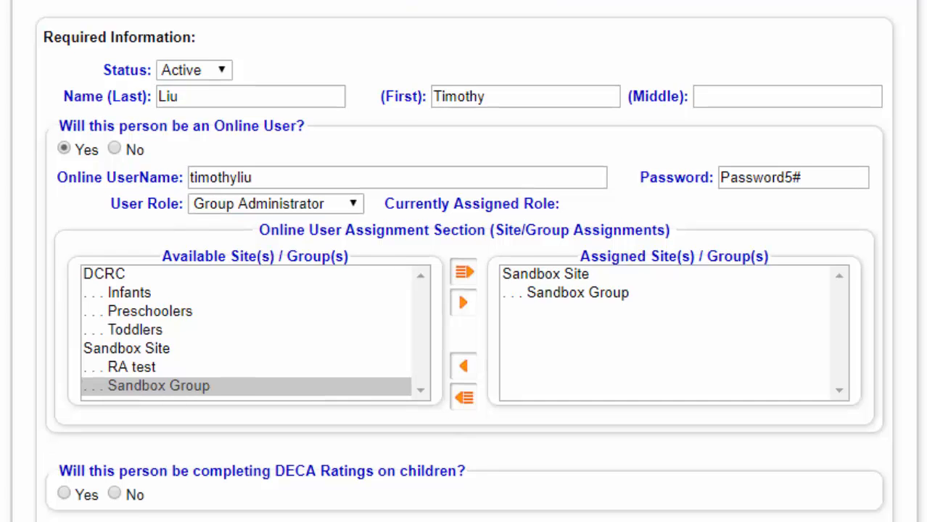
pyautogui.scroll(-4, 244, 257)
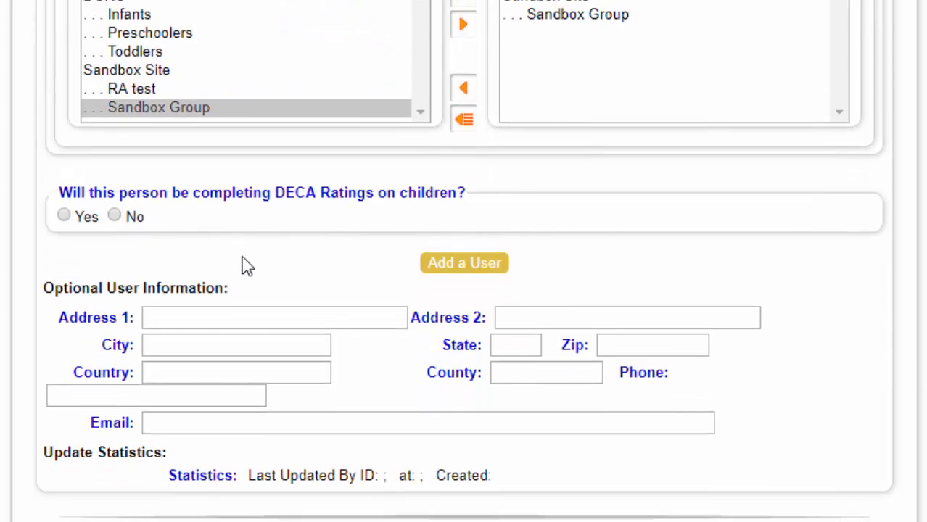
# Answer Yes for completing DECA Ratings and assign Sandbox Group as the user's rating group
pyautogui.click(64, 216)
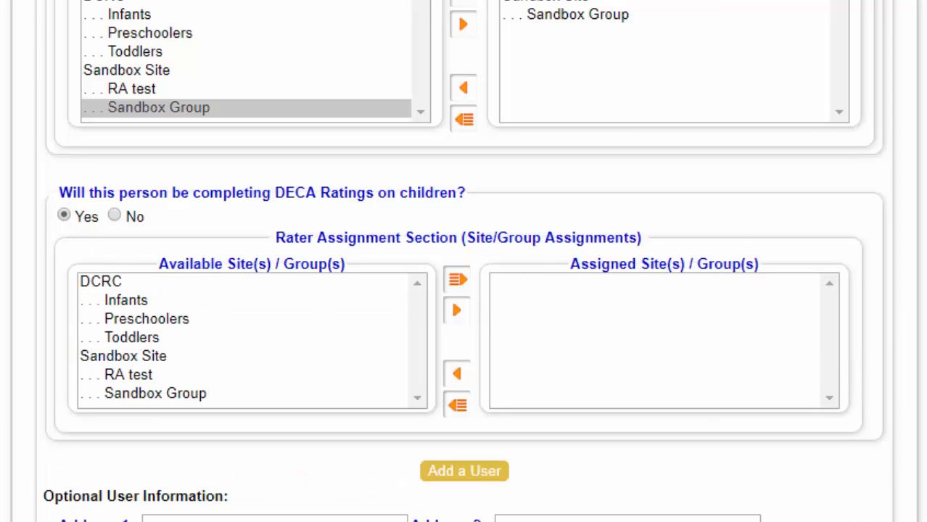
pyautogui.scroll(-3, 464, 261)
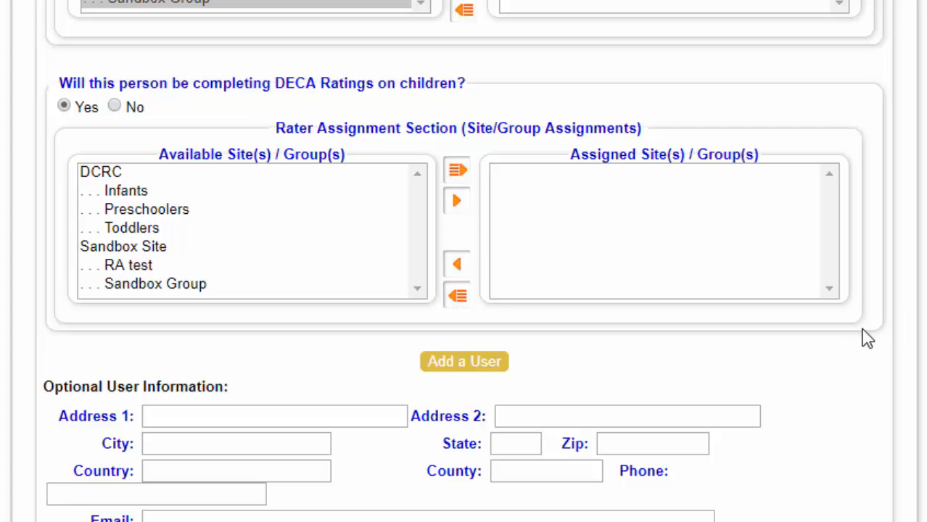
pyautogui.click(245, 284)
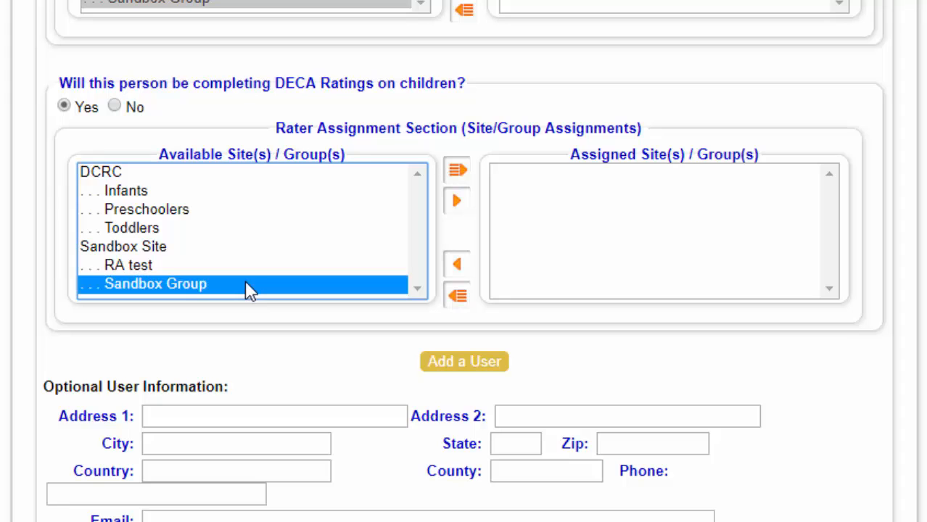
pyautogui.click(458, 203)
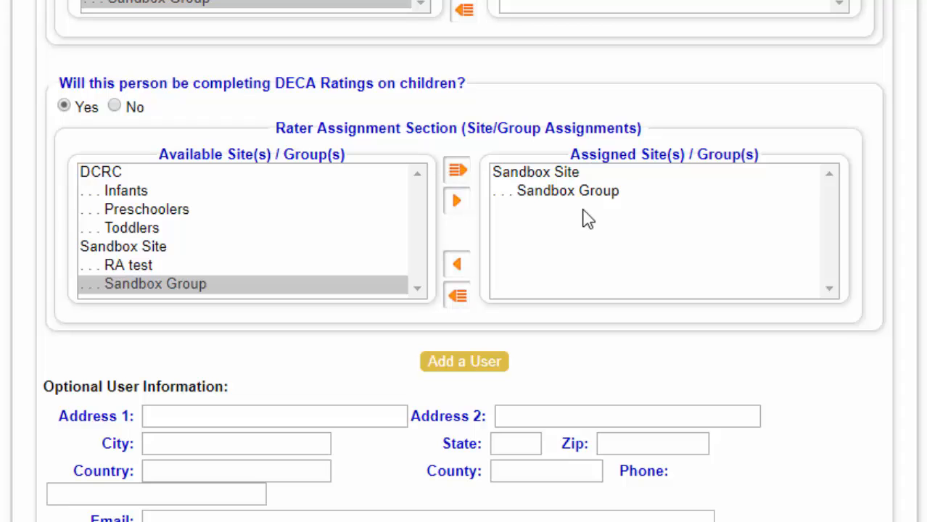
# Fill in the user's e-mail address and save the user with Add a User
pyautogui.scroll(-2, 707, 491)
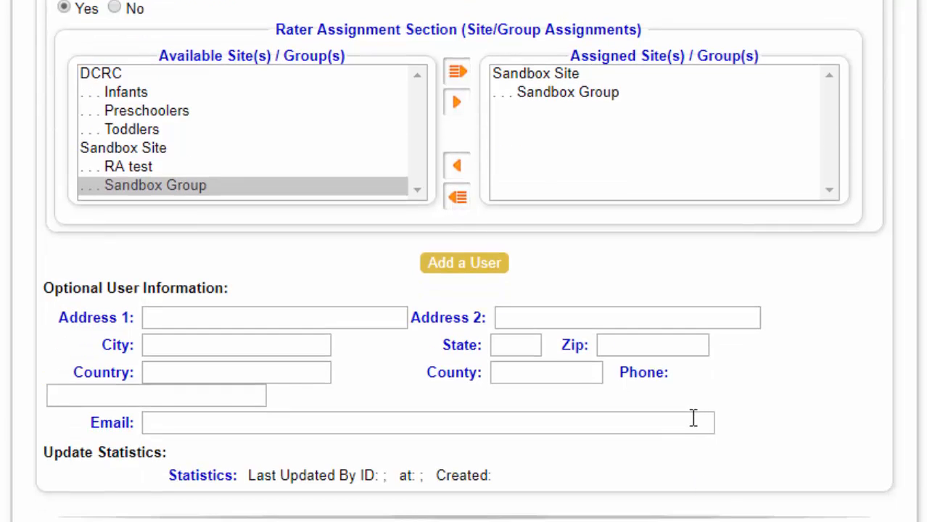
pyautogui.click(692, 418)
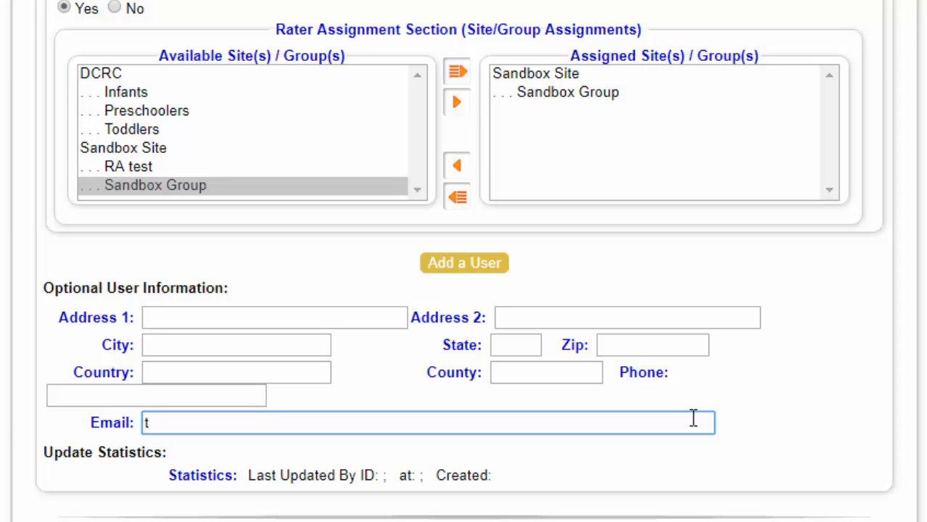
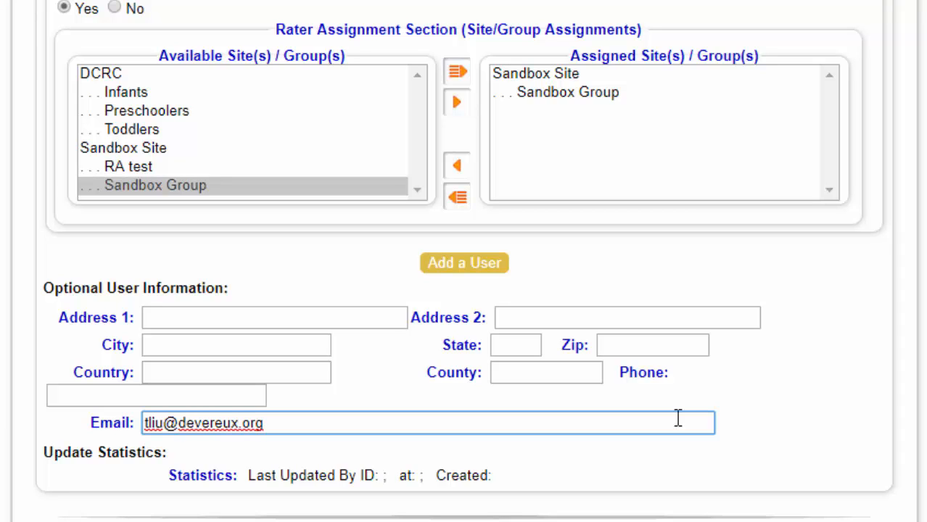
pyautogui.click(470, 273)
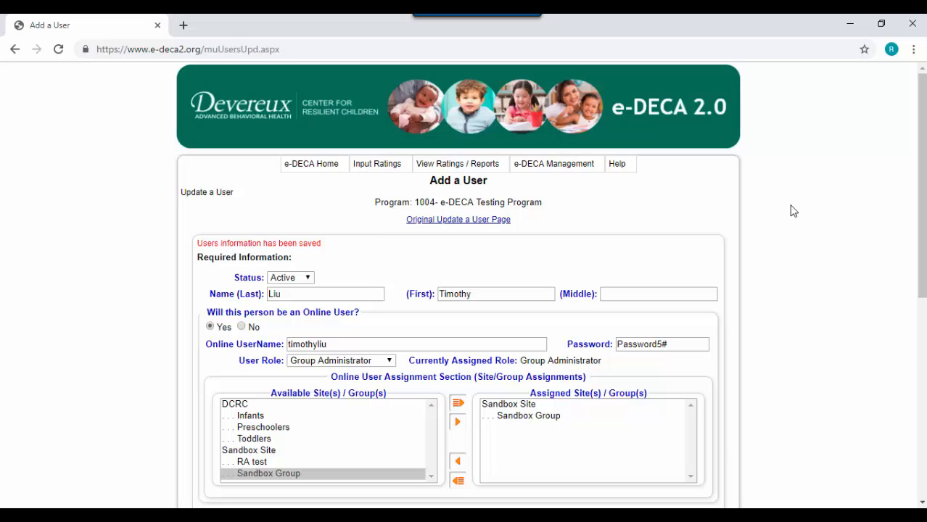
# Open a blank Add a User form via e-DECA Management > Manage Users > Create a New User
pyautogui.moveTo(566, 174)
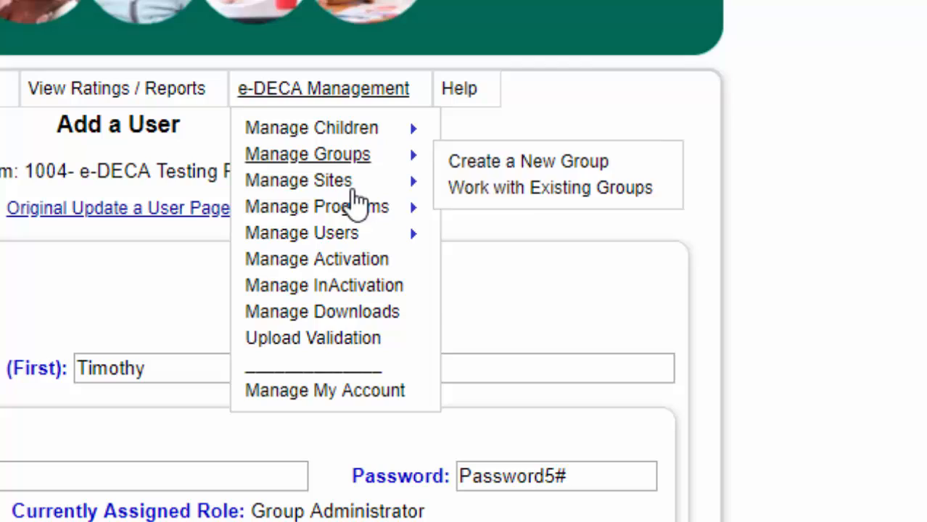
pyautogui.moveTo(494, 233)
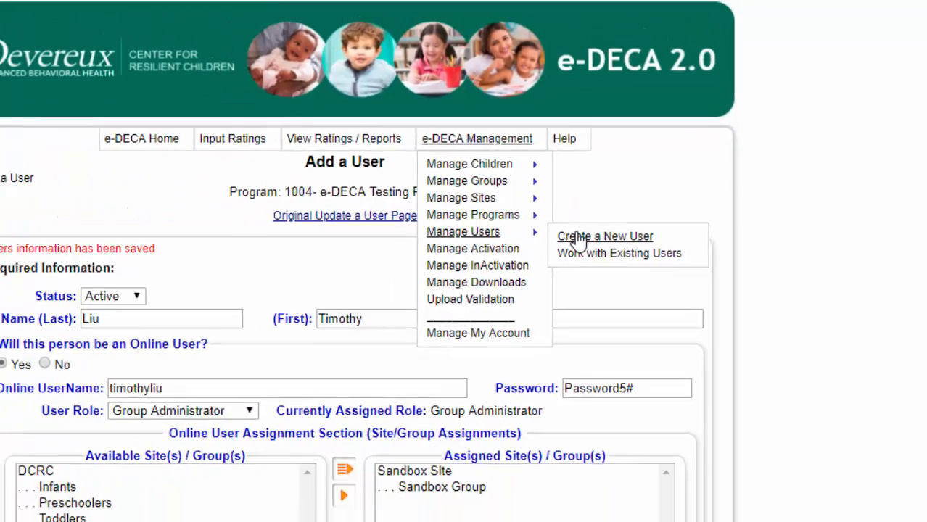
pyautogui.click(480, 242)
# Fill in the new user's last and first names and answer No to Online User
pyautogui.scroll(-1, 411, 243)
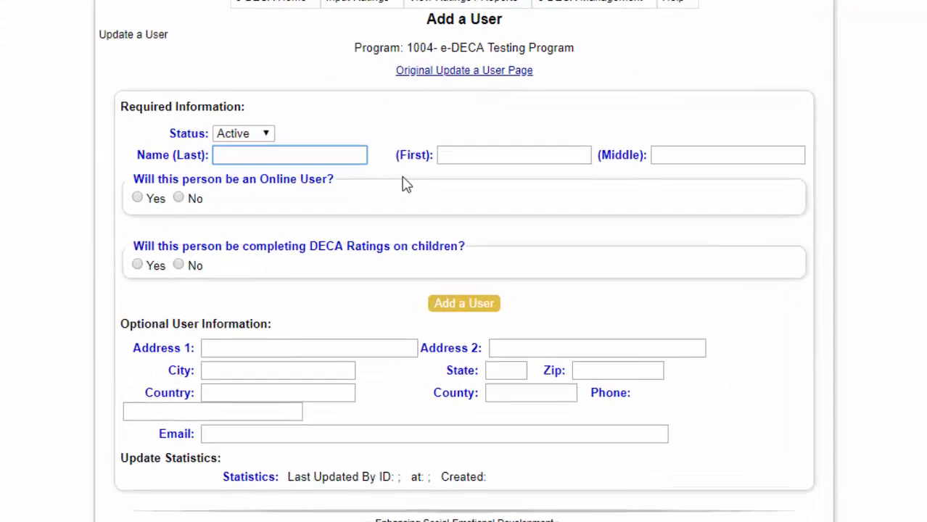
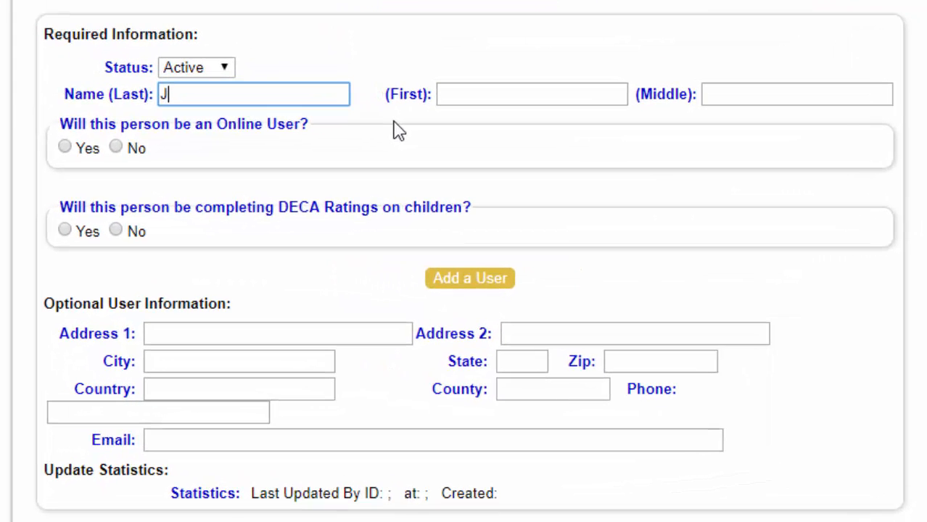
pyautogui.press('Tab')
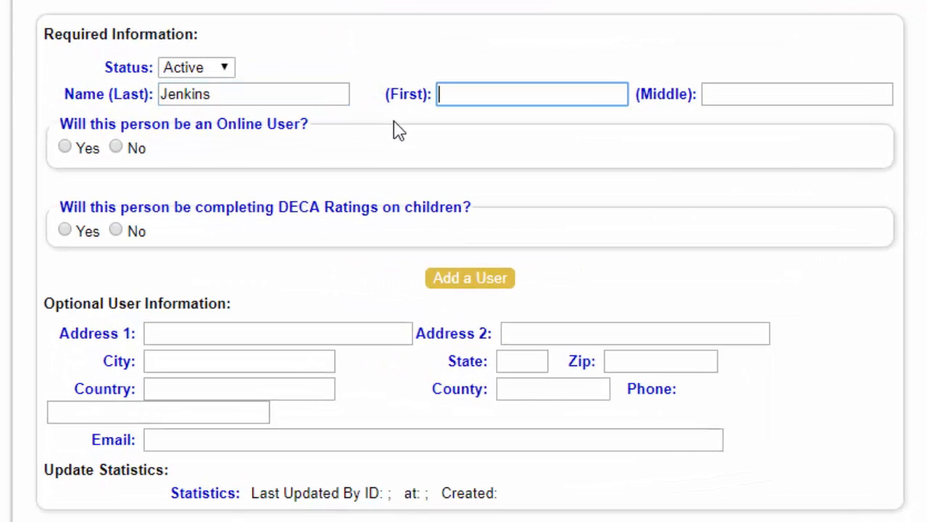
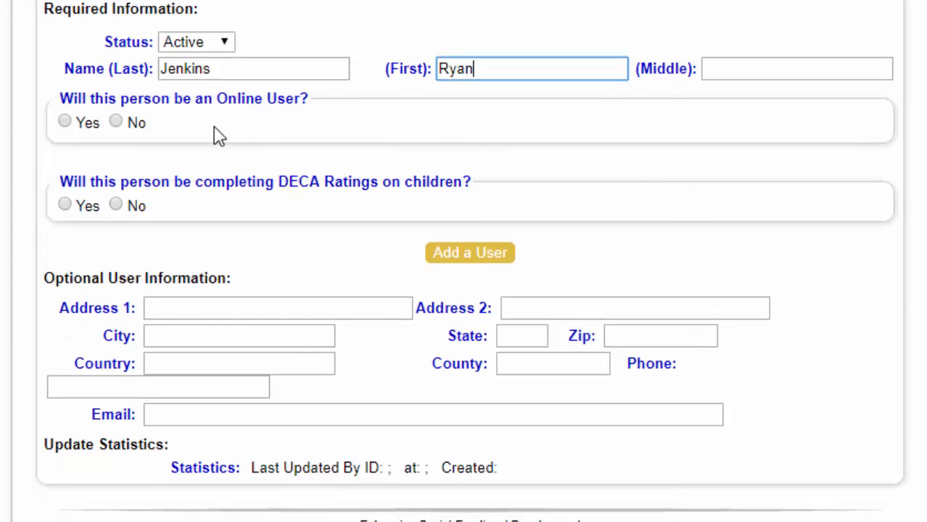
pyautogui.click(116, 122)
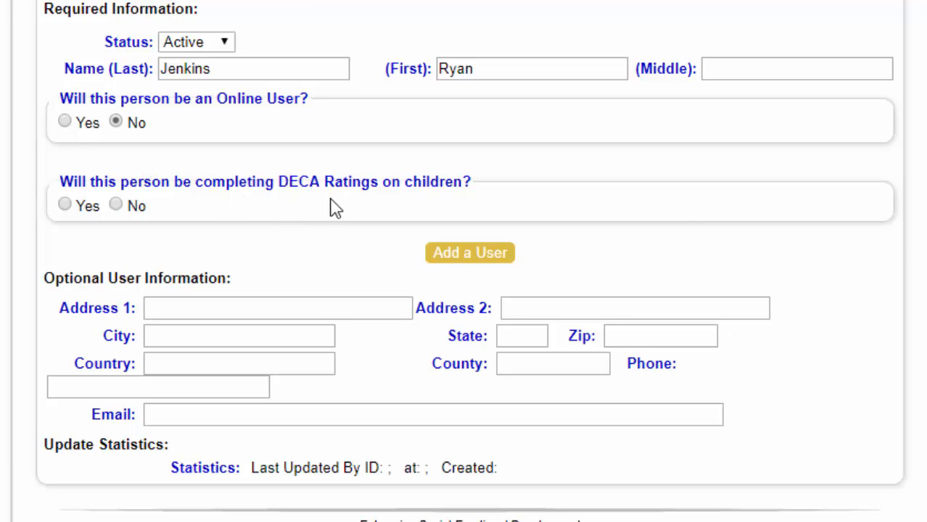
# Set the user to complete DECA ratings, assign Sandbox Group under Sandbox Site, and add the user
pyautogui.click(65, 206)
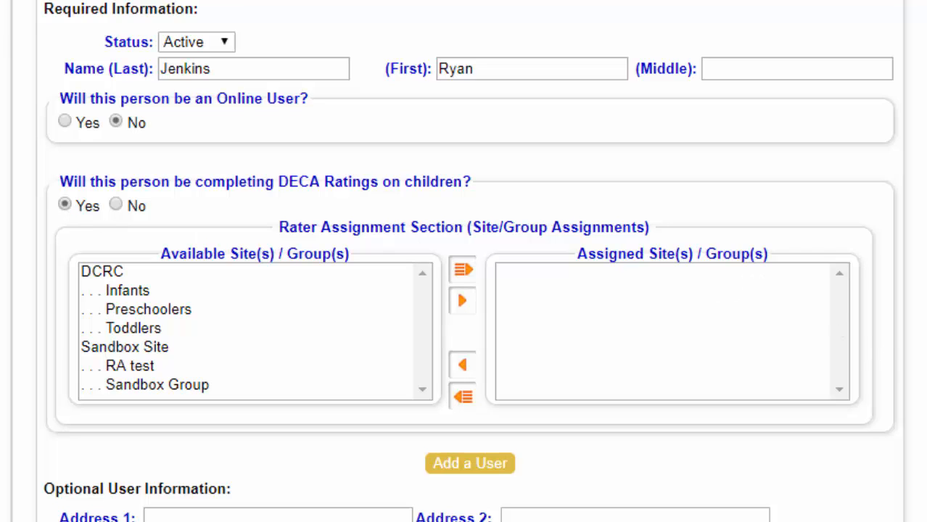
pyautogui.scroll(-2, 464, 290)
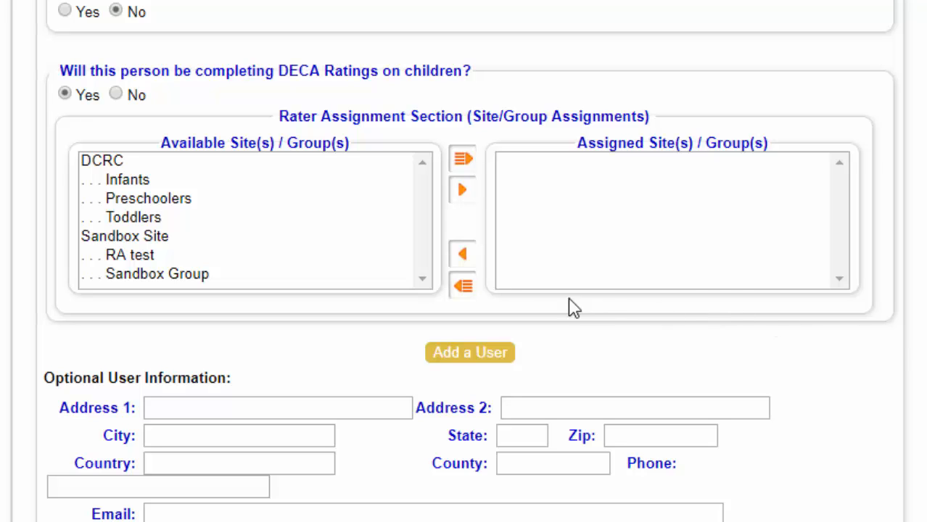
pyautogui.click(362, 273)
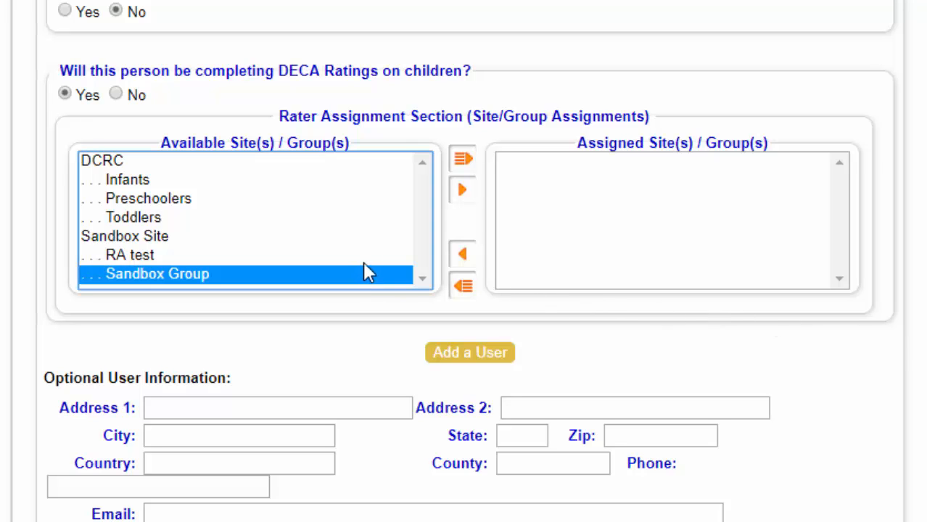
pyautogui.click(467, 203)
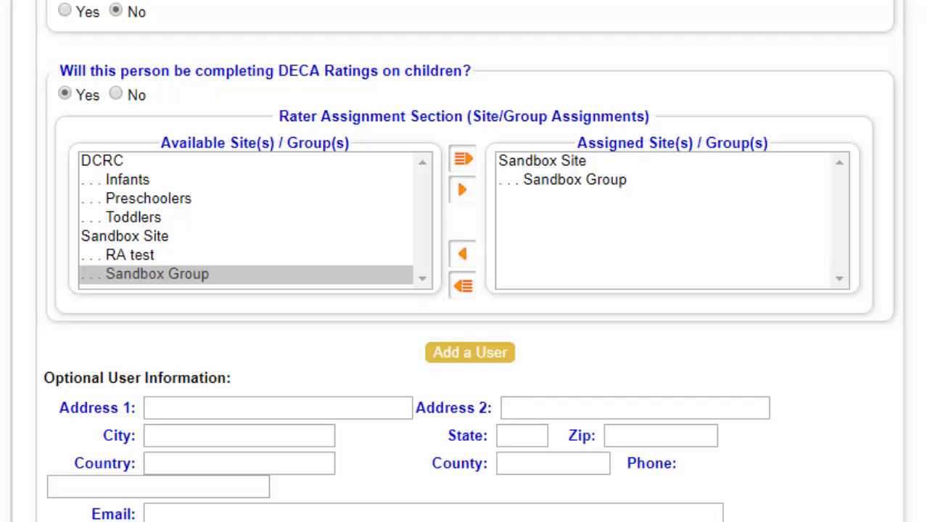
pyautogui.scroll(-3, 465, 261)
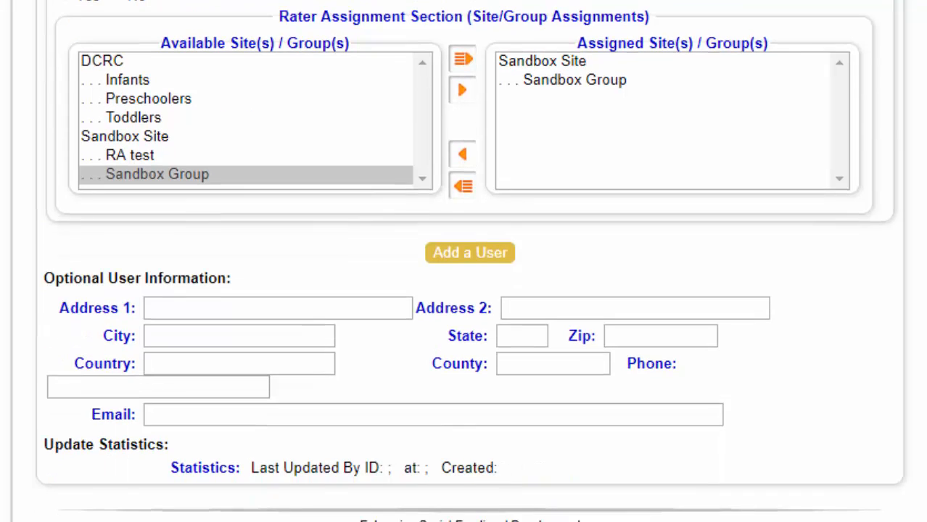
pyautogui.click(508, 261)
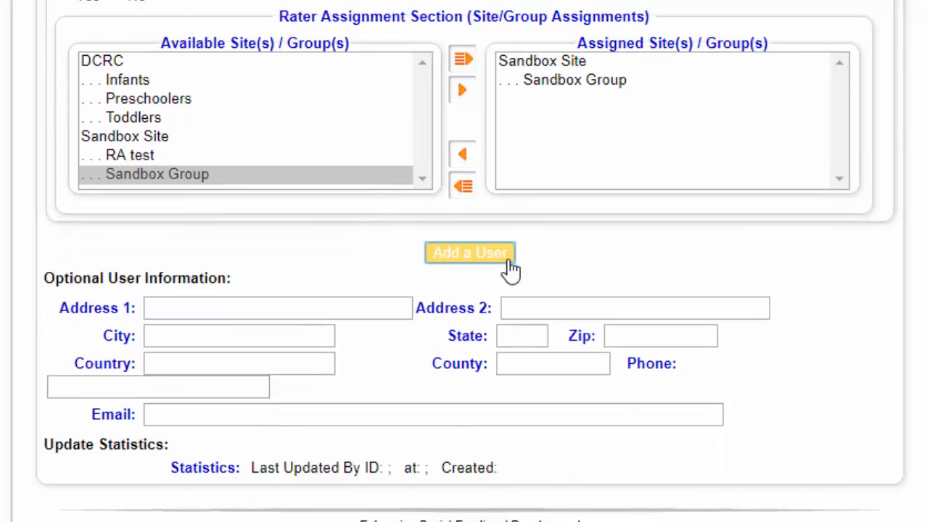
# Scroll up to the 'Users information has been saved' confirmation at the top of the form
pyautogui.scroll(10, 800, 338)
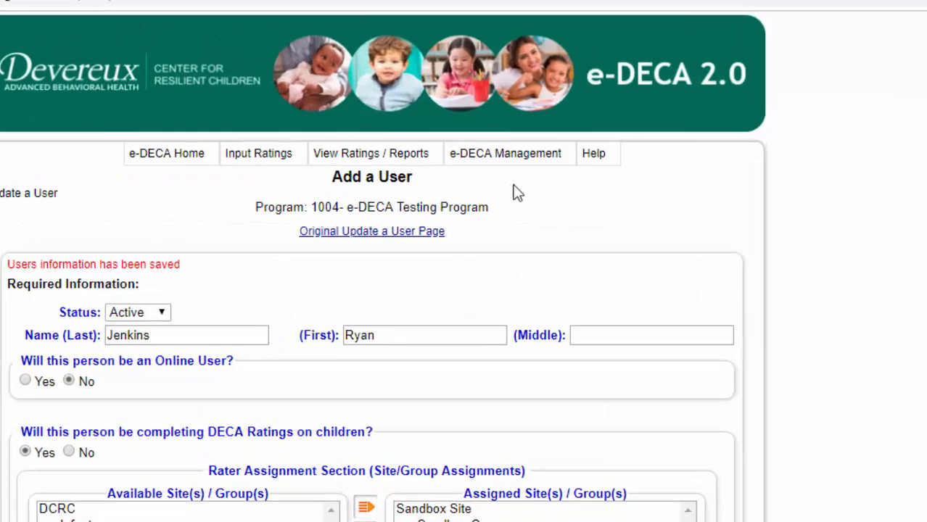
# Under Manage Children > Work with Existing Children, search by the child's last name
pyautogui.moveTo(576, 166)
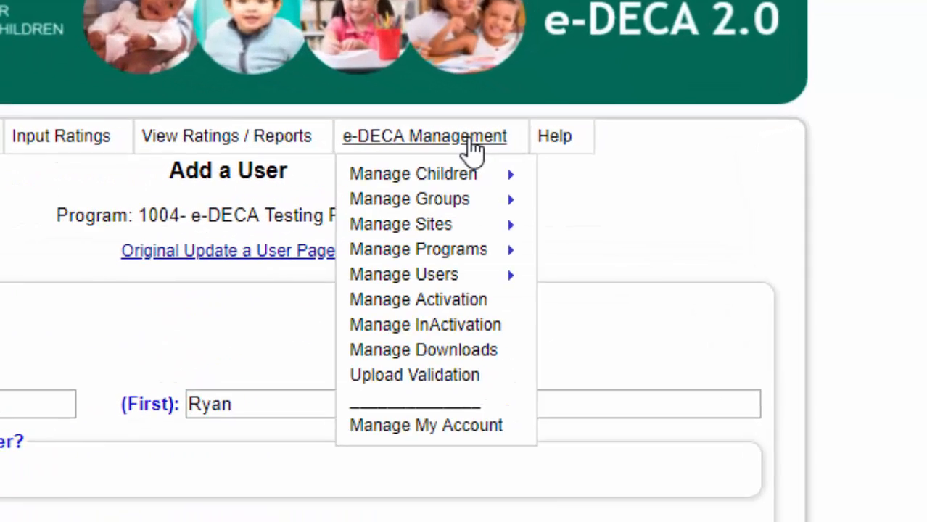
pyautogui.moveTo(455, 177)
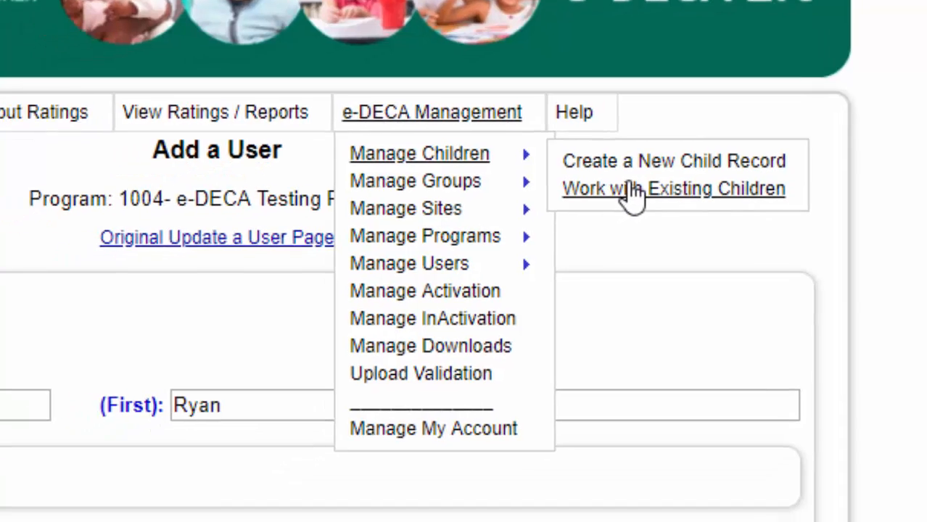
pyautogui.click(599, 212)
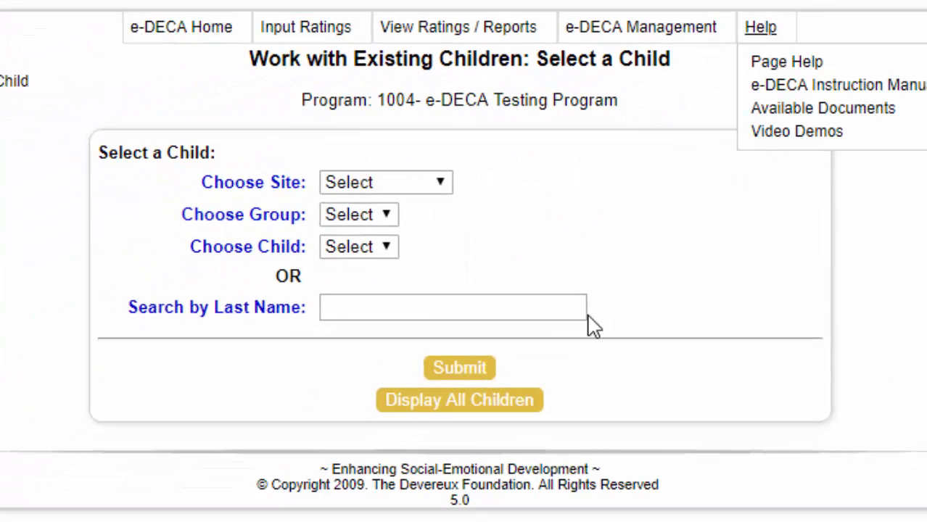
pyautogui.click(561, 310)
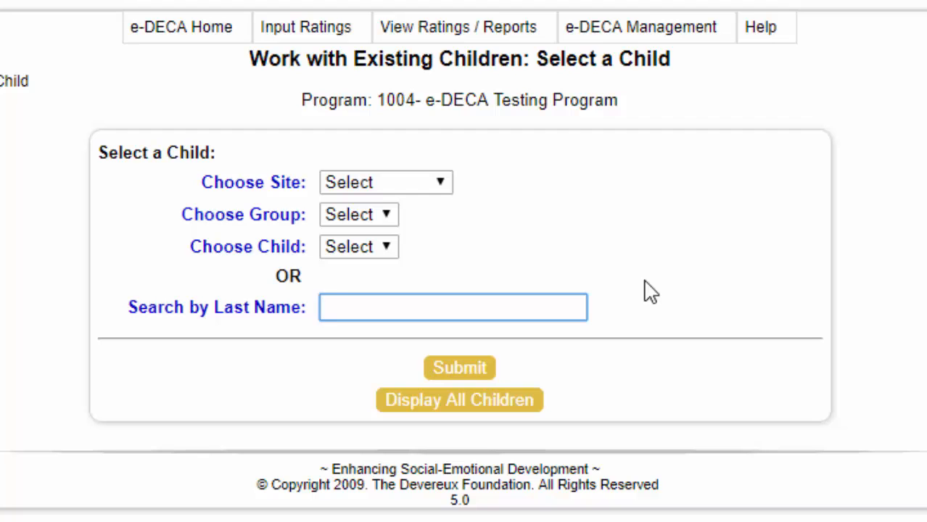
pyautogui.write('wright')
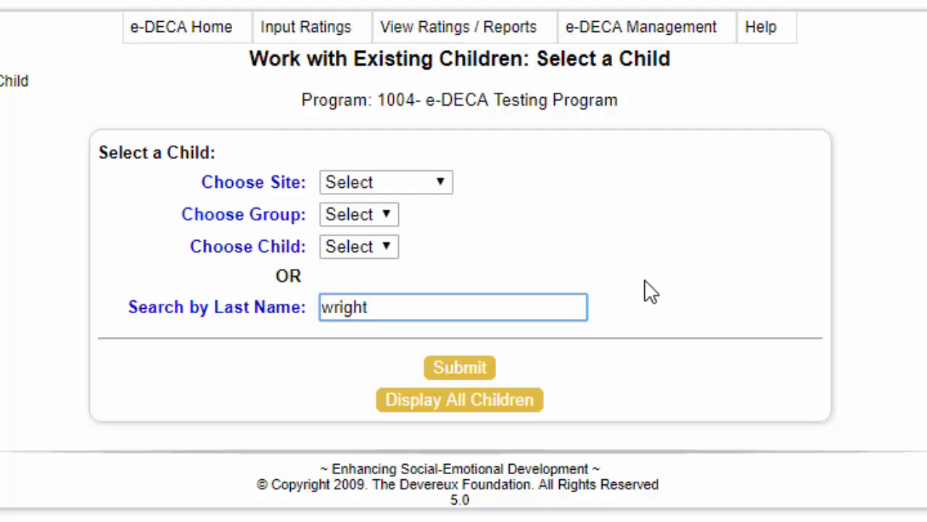
pyautogui.click(459, 370)
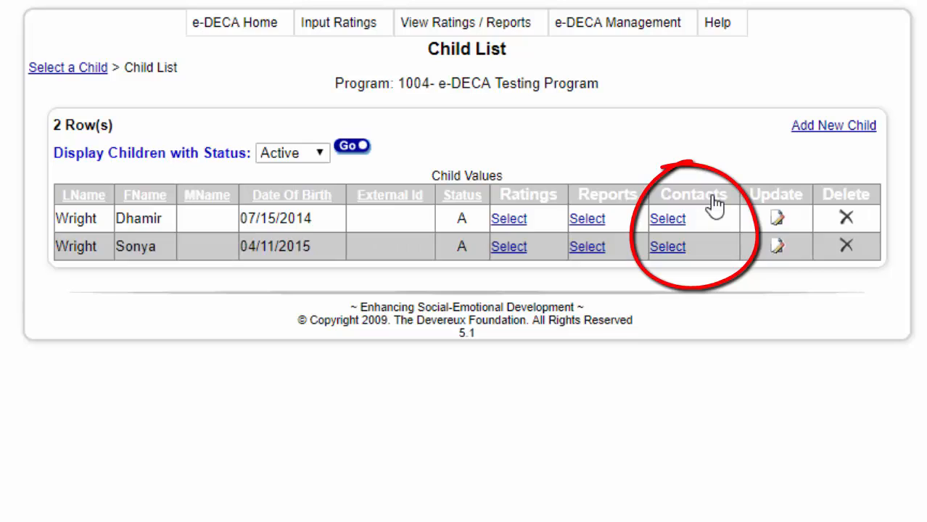
# From the second child's contacts, add a contact with last and first names and type Mother
pyautogui.click(667, 247)
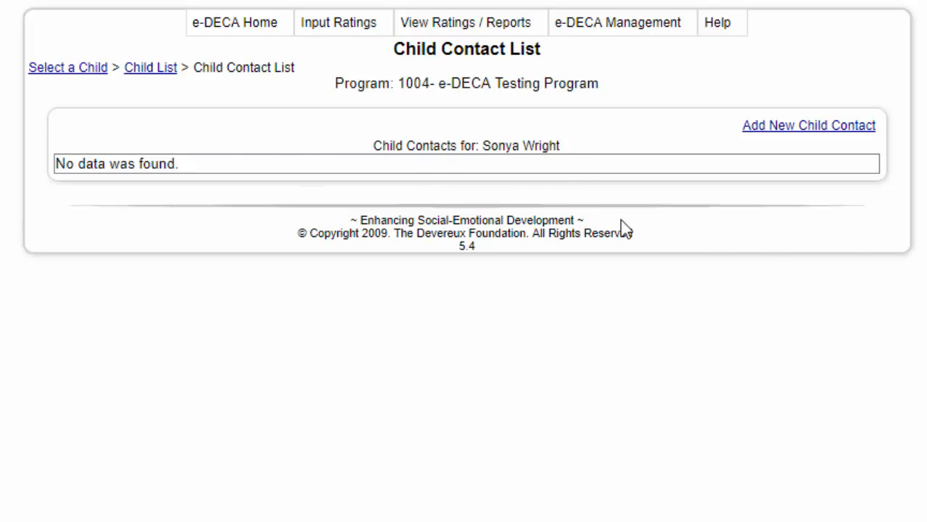
pyautogui.click(854, 138)
pyautogui.click(288, 146)
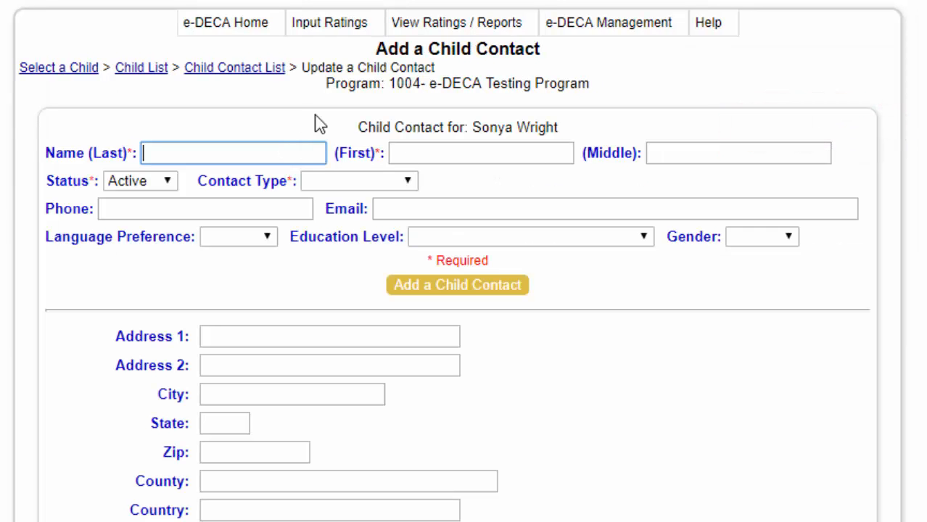
pyautogui.press('Tab')
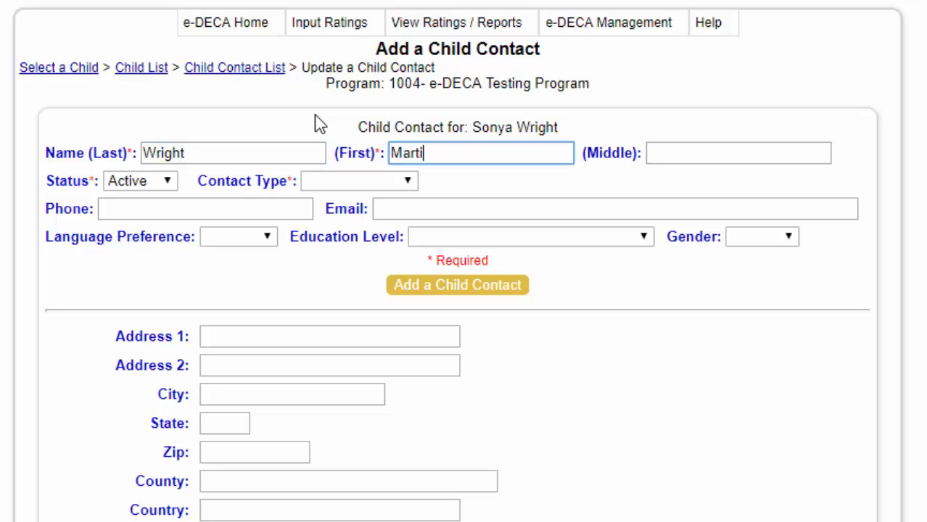
pyautogui.click(361, 186)
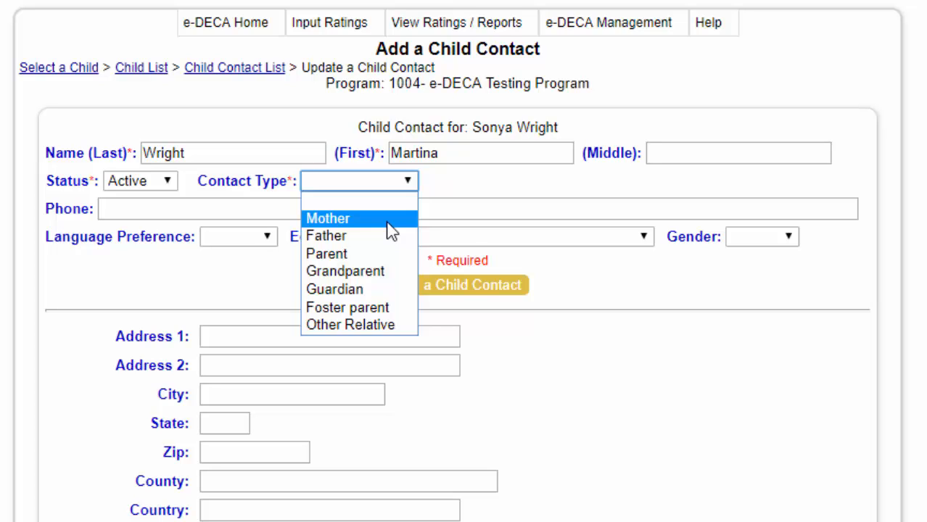
pyautogui.click(391, 219)
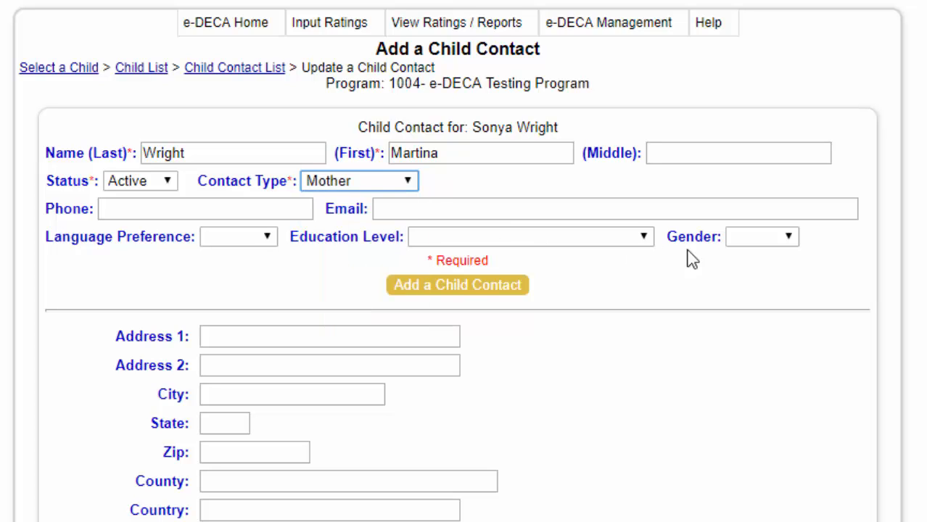
pyautogui.click(449, 295)
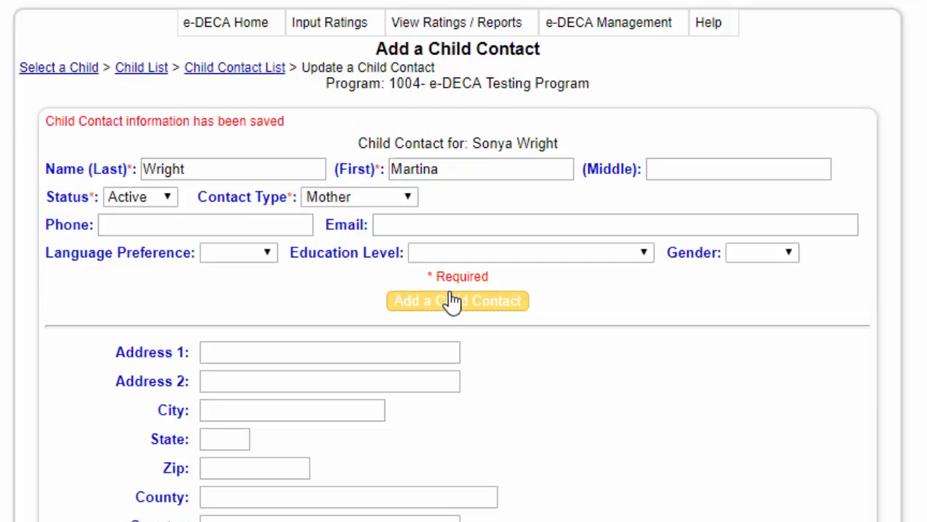